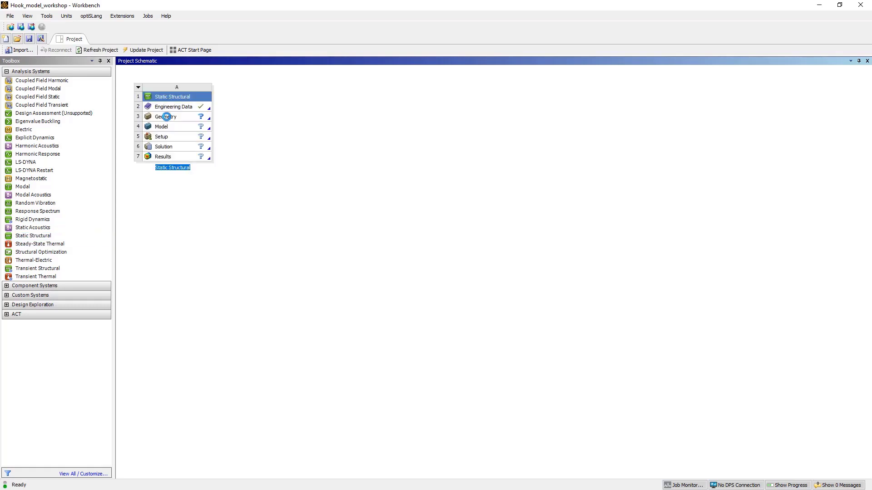
- Name the Static Structural system Original and import Hook.scdoc as its geometry
type("Original")
left_click(168, 119)
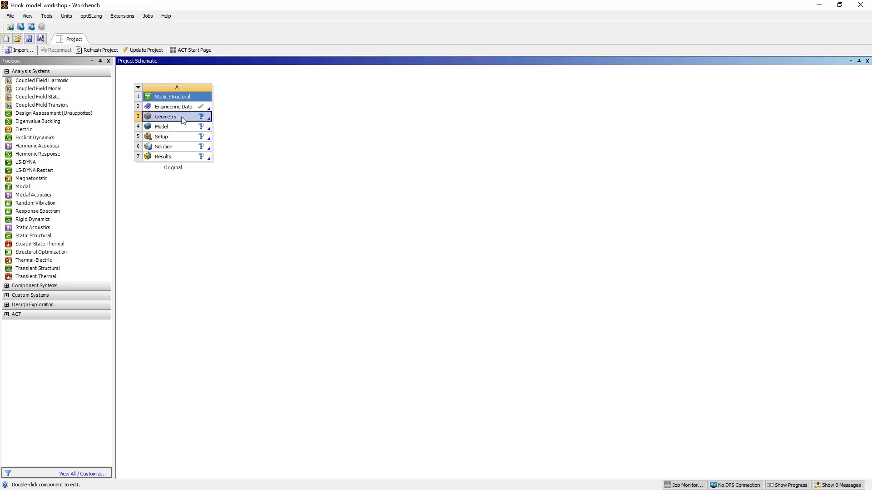
right_click(189, 120)
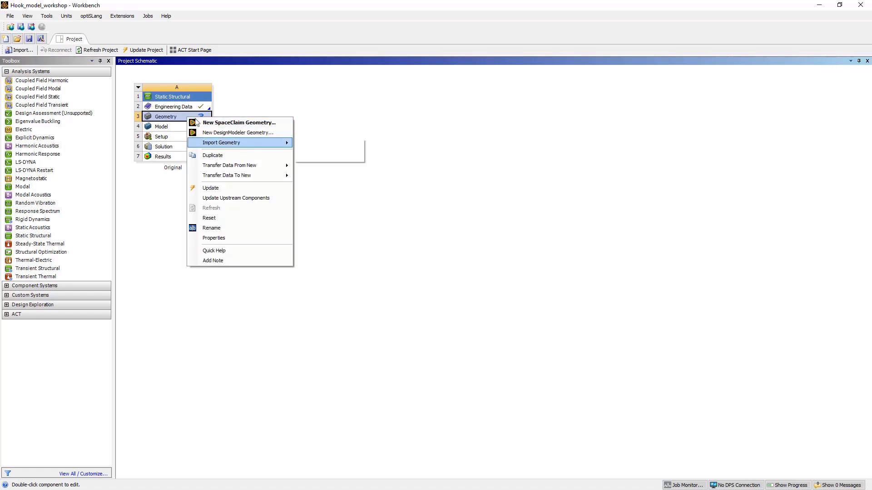
mouse_move(245, 142)
left_click(316, 145)
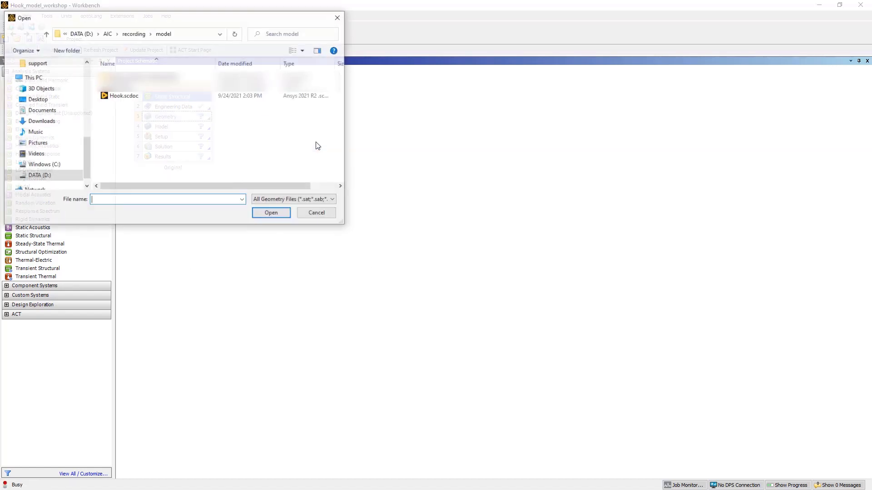
left_click(133, 96)
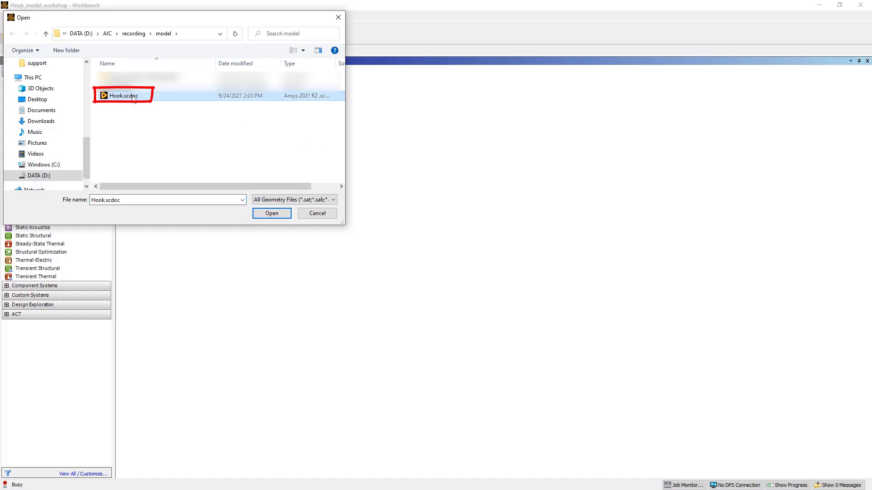
left_click(272, 213)
- Open the system's model in Mechanical and set the unit system to Metric (mm, kg, N, s, mV, mA)
double_click(202, 127)
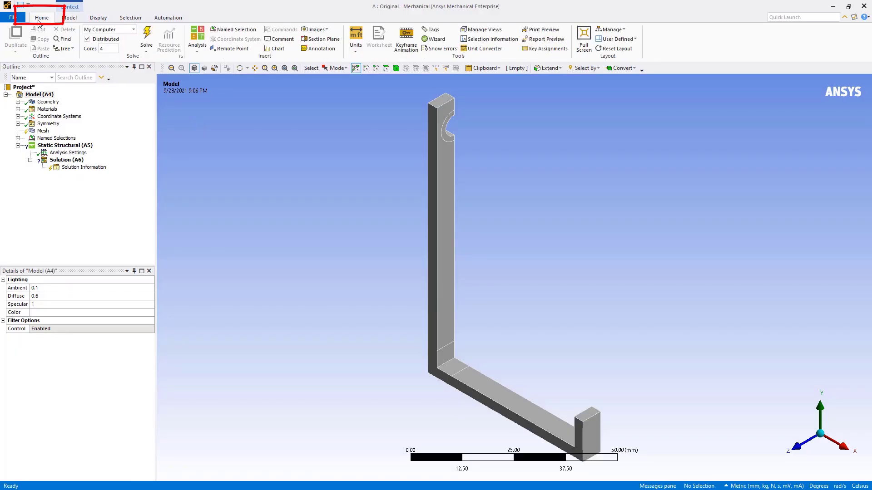
left_click(356, 40)
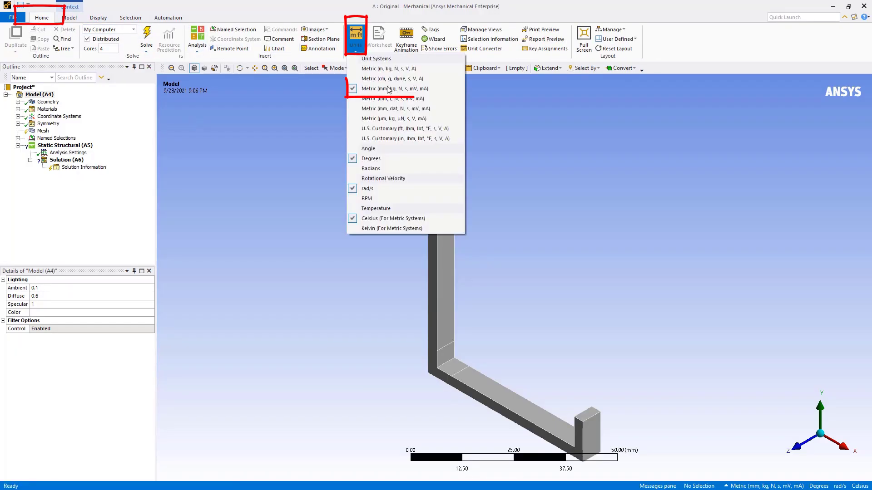
left_click(388, 89)
- Review the hook solid's material assignment, the Plane10 coordinate system and the symmetry region
left_click(18, 102)
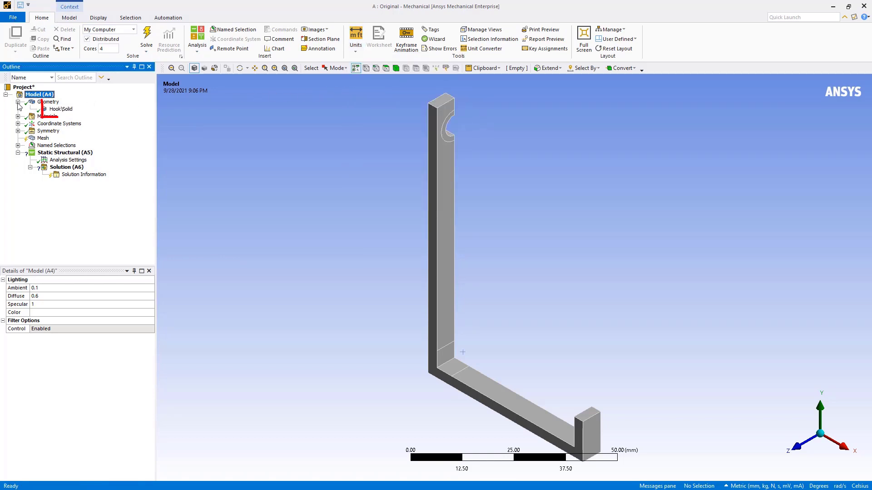
left_click(61, 110)
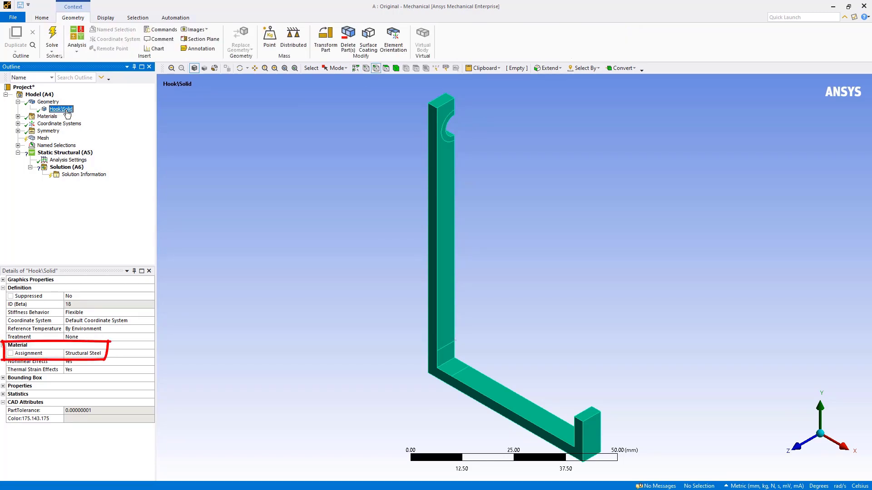
left_click(18, 123)
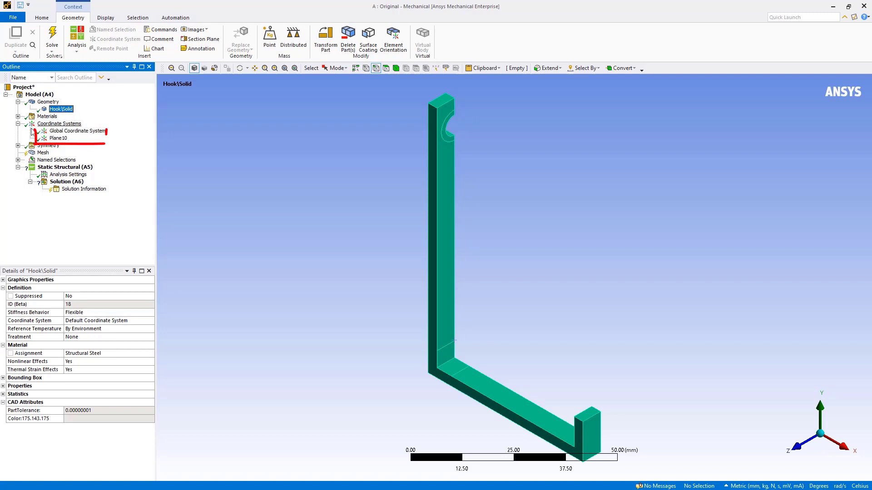
left_click(59, 138)
middle_click_drag(436, 336, 271, 349)
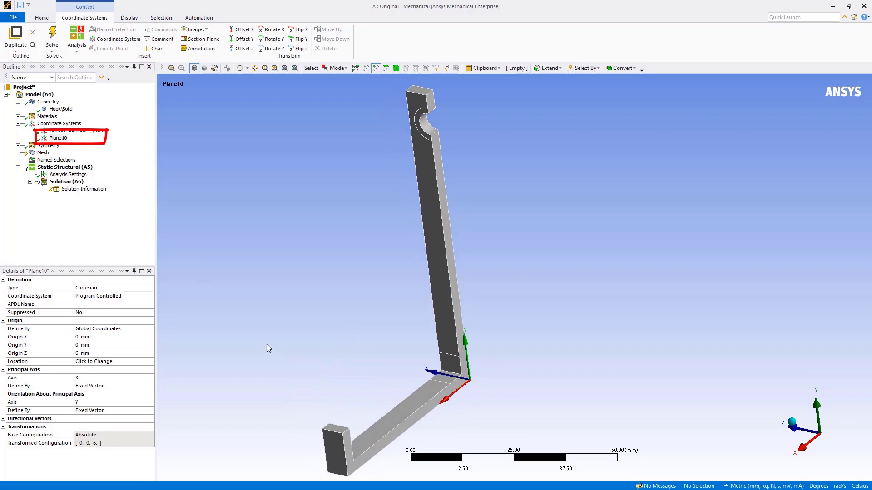
left_click(18, 146)
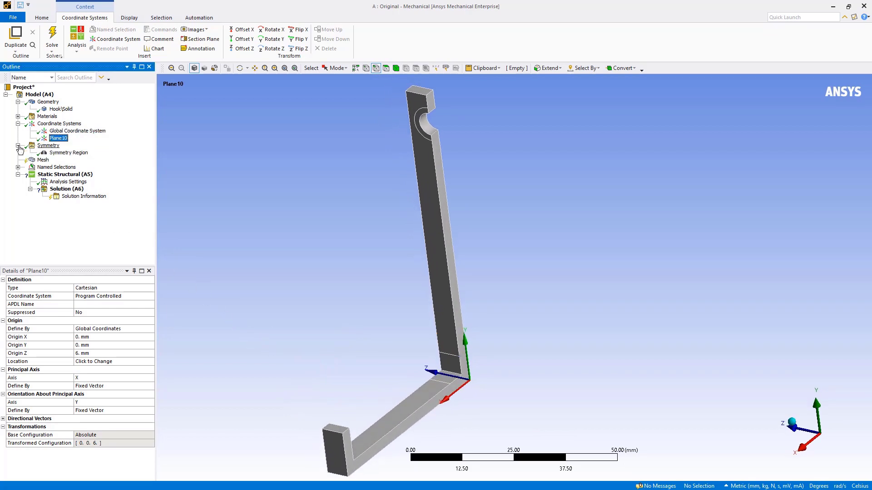
left_click(72, 155)
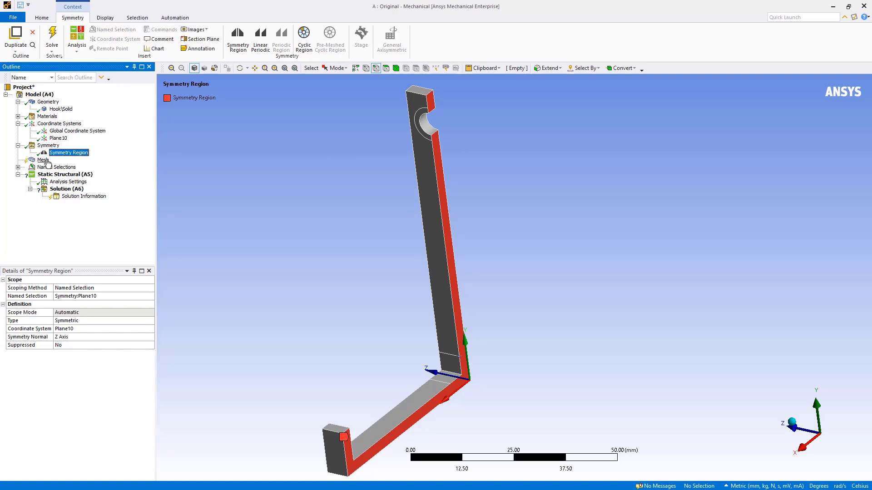
- Set the global mesh element size to 1 mm
left_click(44, 160)
left_click(81, 320)
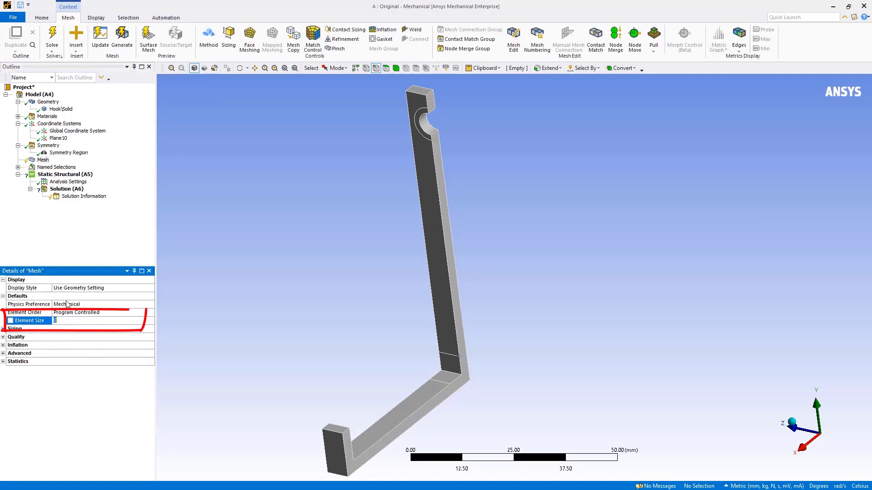
type("1")
key("Return")
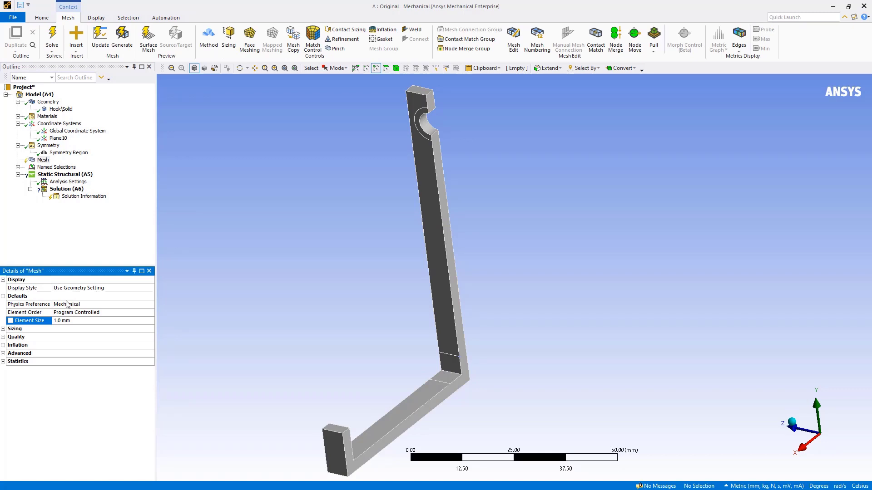
- Add a 0.5 mm face sizing to the two inner-corner faces and the top face of the hook's short tip
right_click(44, 160)
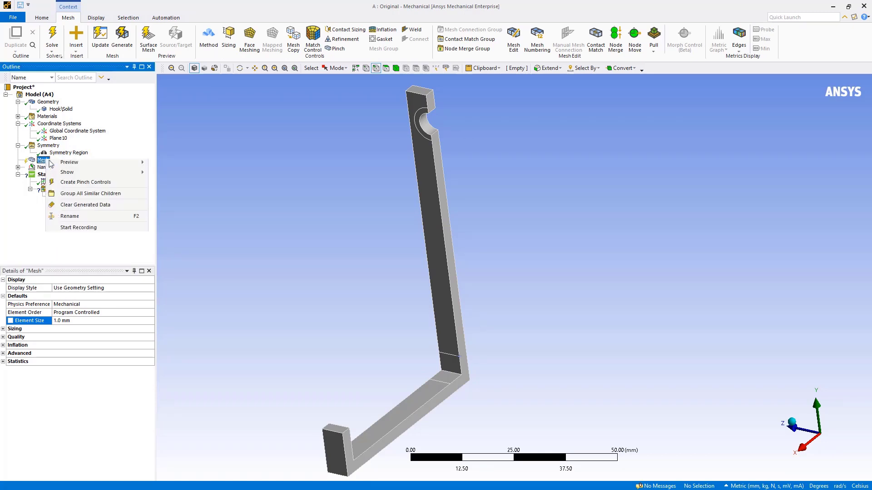
mouse_move(66, 166)
left_click(169, 176)
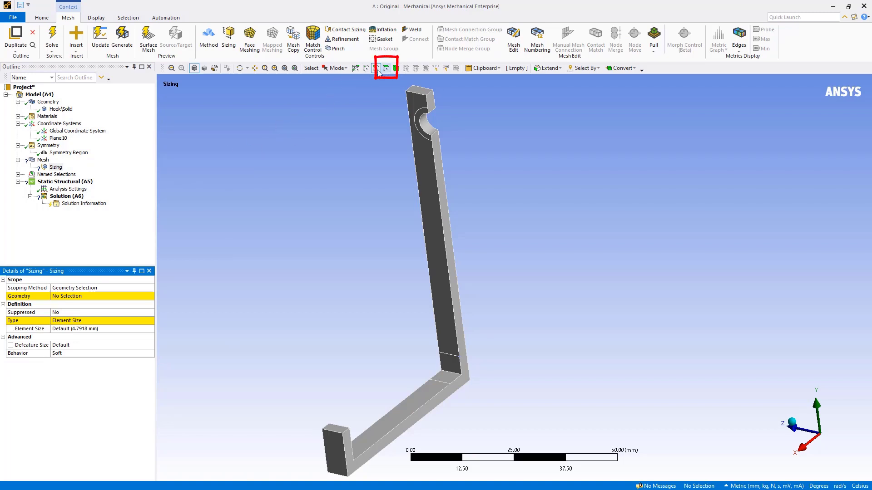
left_click(451, 371)
left_click(449, 376, "ctrl")
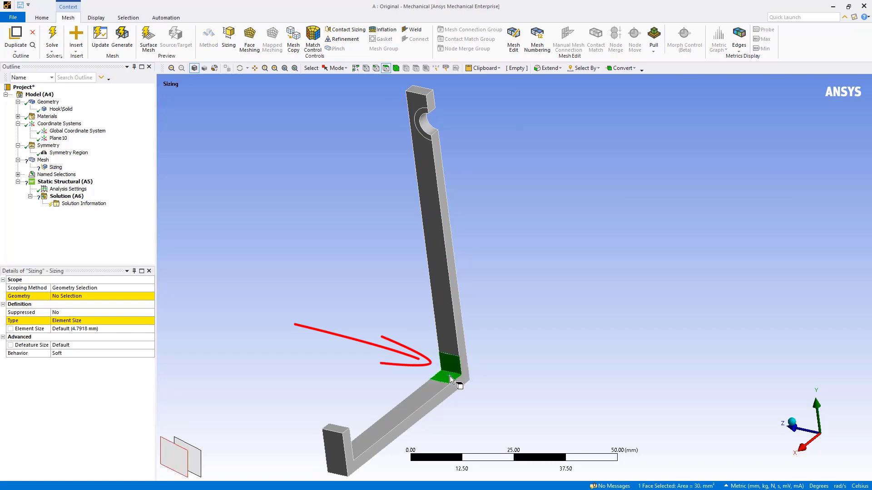
left_click(332, 429, "ctrl")
left_click(66, 296)
left_click(67, 297)
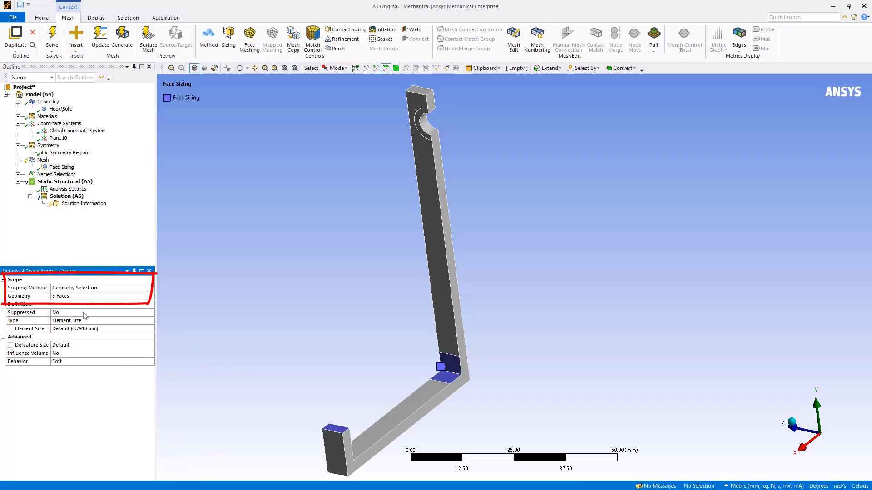
left_click(101, 329)
type("0.5")
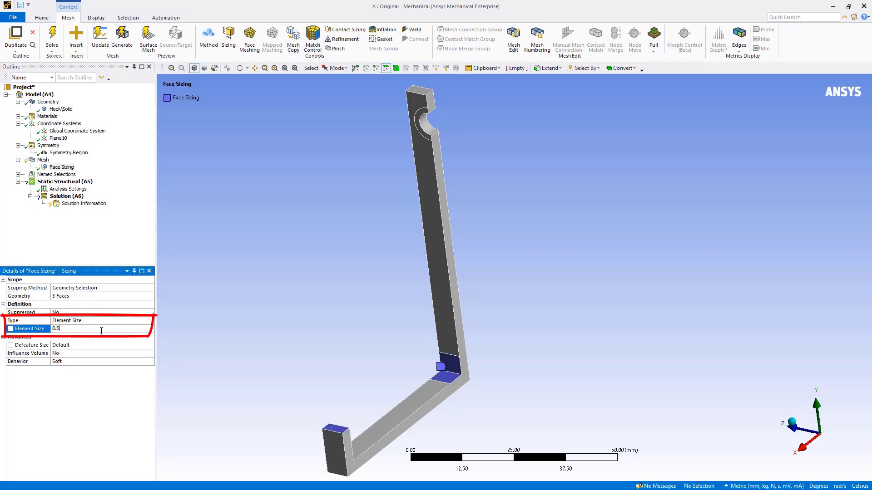
key("Return")
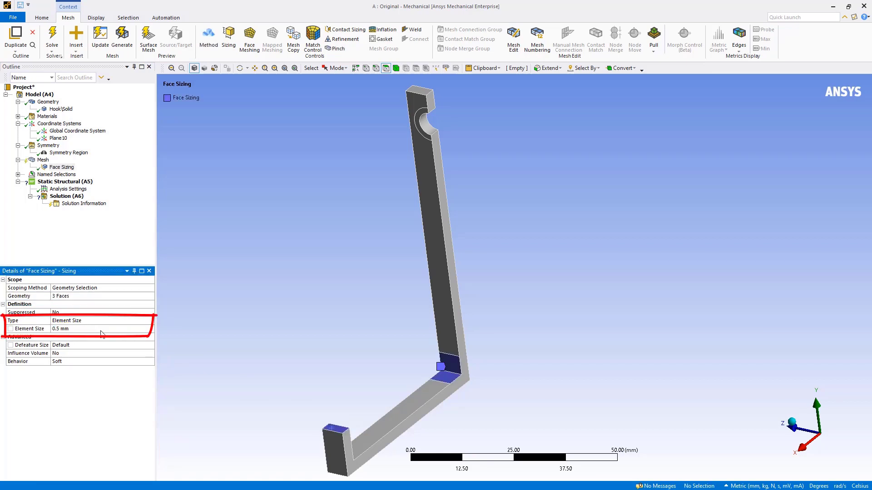
- Add a 0.5 mm edge sizing to the split edge across the hook's back, just below the hole
right_click(45, 161)
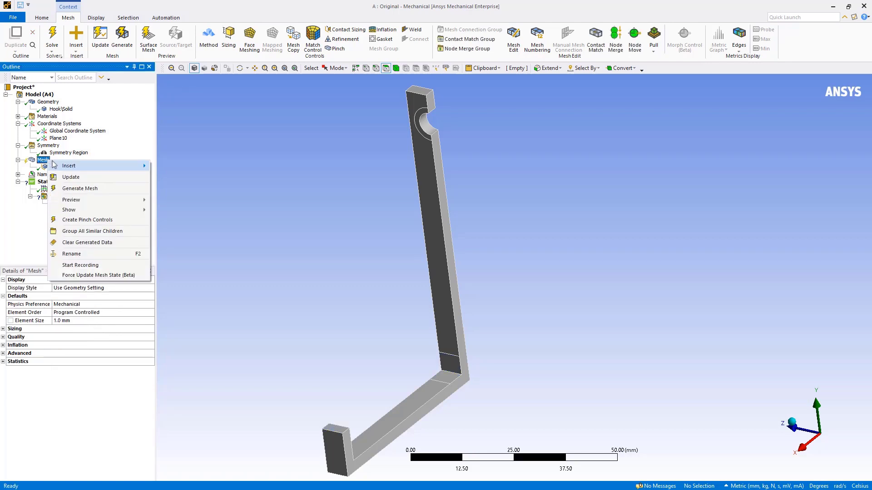
mouse_move(52, 165)
left_click(177, 177)
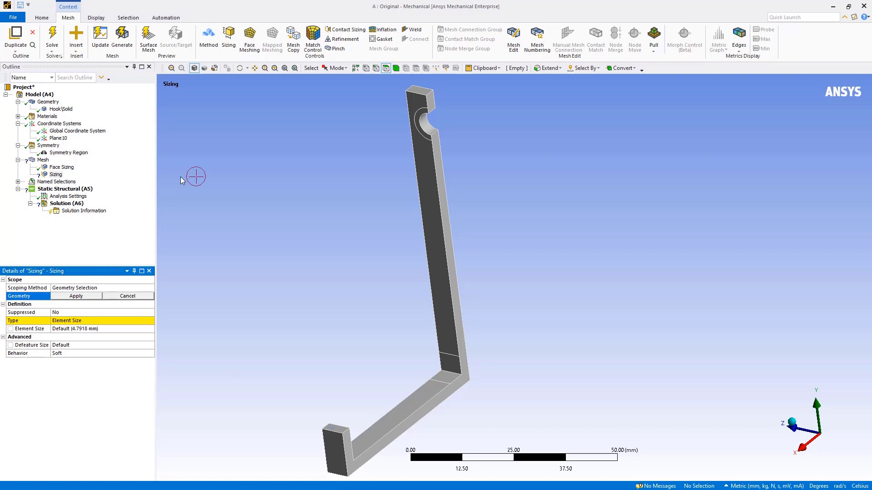
left_click(377, 70)
mouse_move(487, 208)
middle_mouse_down()
mouse_move(420, 189)
mouse_move(318, 208)
mouse_move(412, 185)
middle_mouse_up()
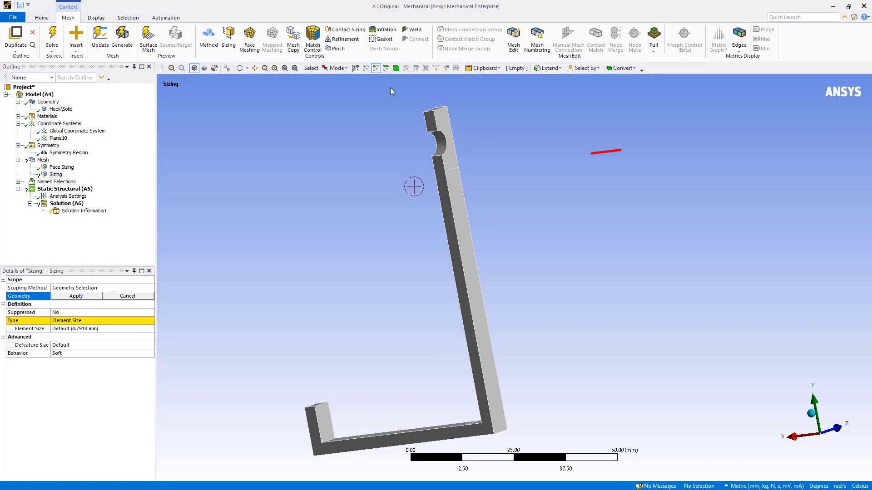
left_click(453, 170)
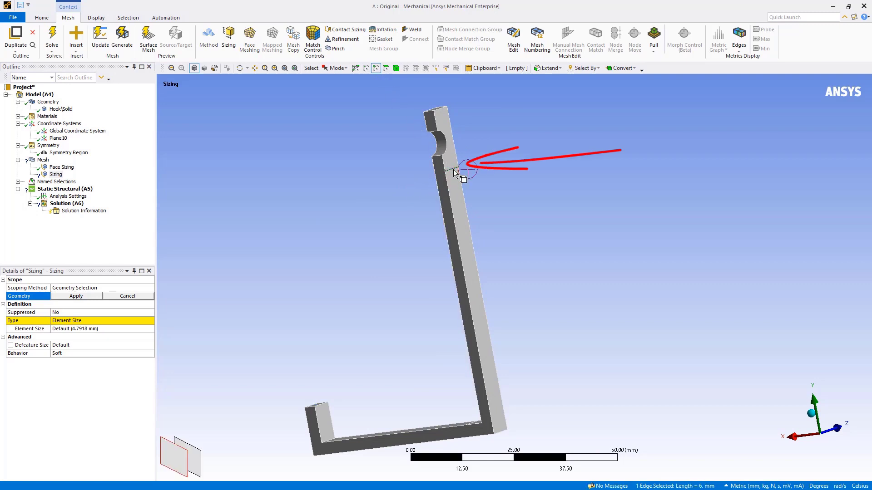
left_click(79, 296)
left_click(78, 328)
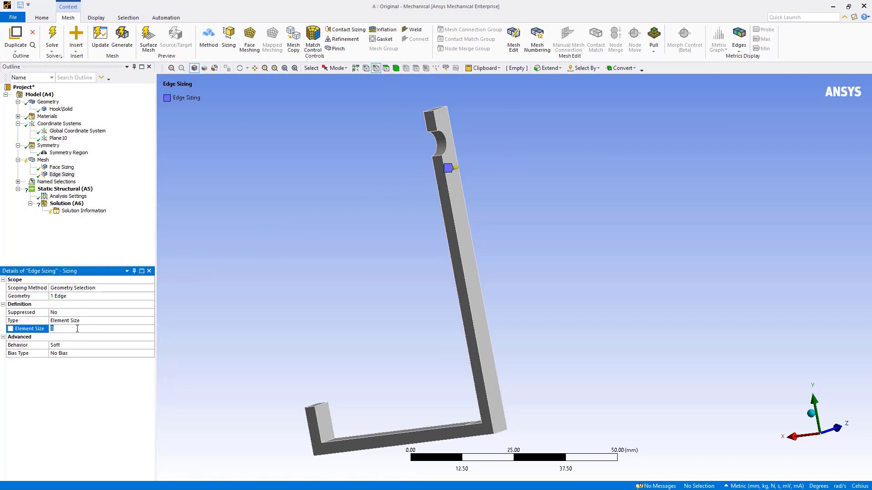
type("0.5")
key("Return")
- Generate the mesh for the hook
left_click(45, 161)
right_click(46, 163)
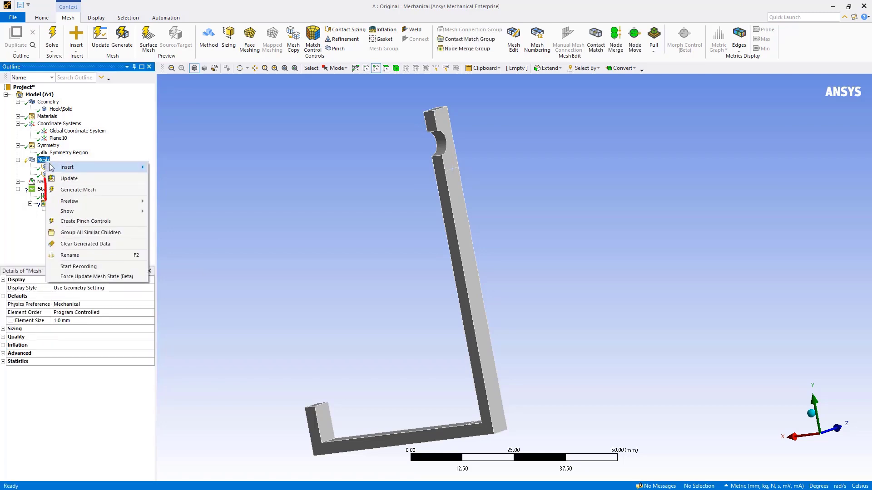
left_click(95, 190)
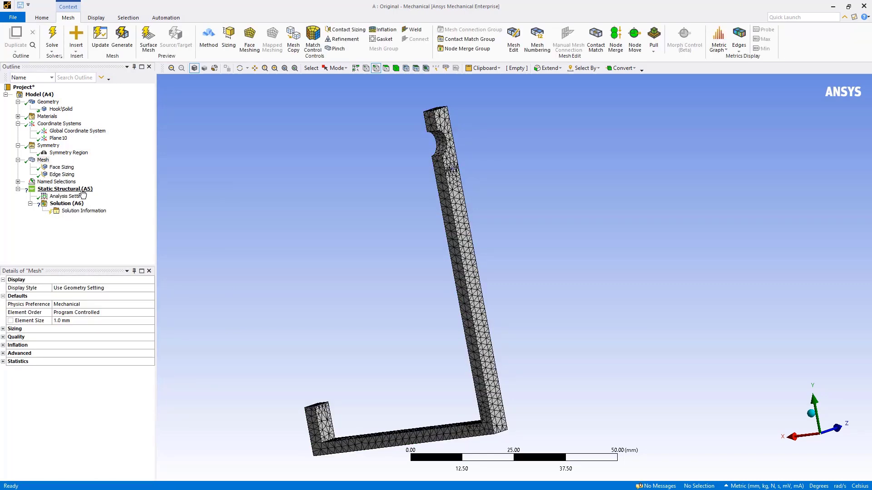
- Add a fixed support on the upper back face, the hole's curved face and the ring-shaped face around the hole
left_click(82, 191)
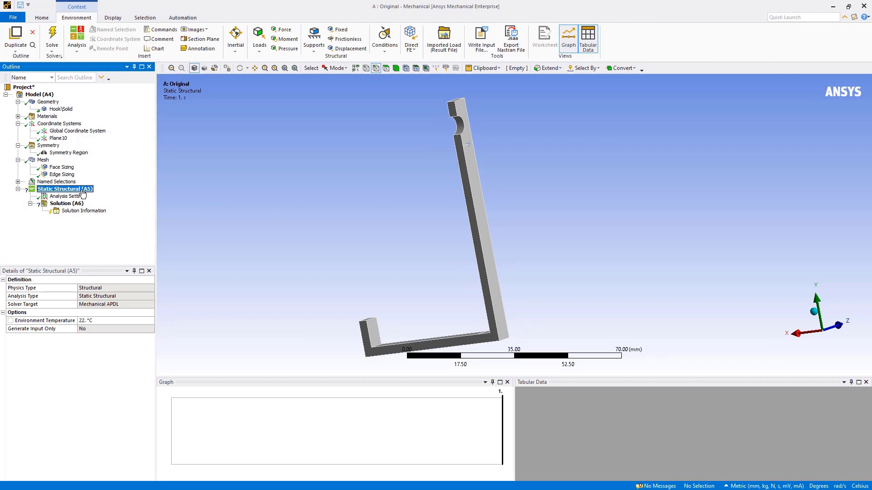
right_click(82, 193)
mouse_move(132, 200)
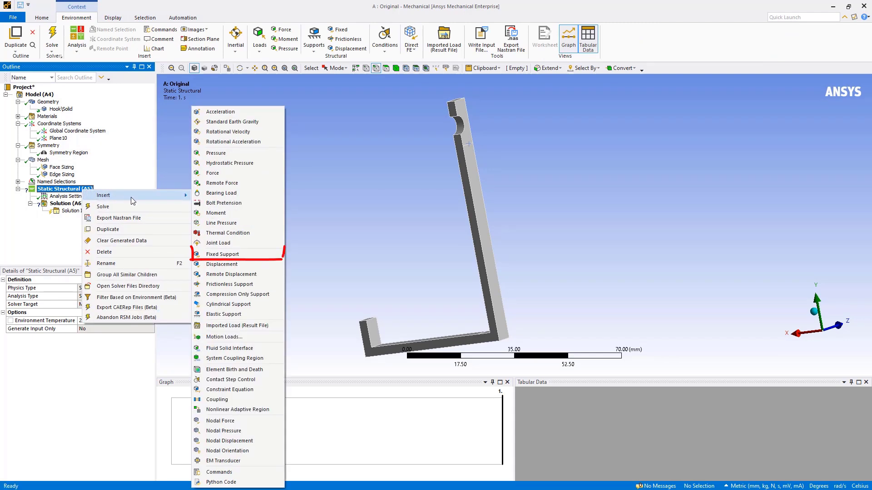
left_click(232, 255)
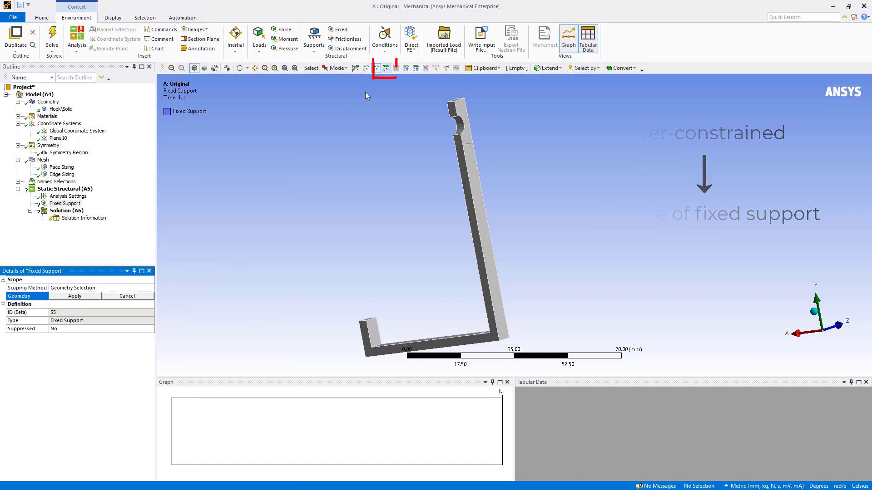
left_click(386, 68)
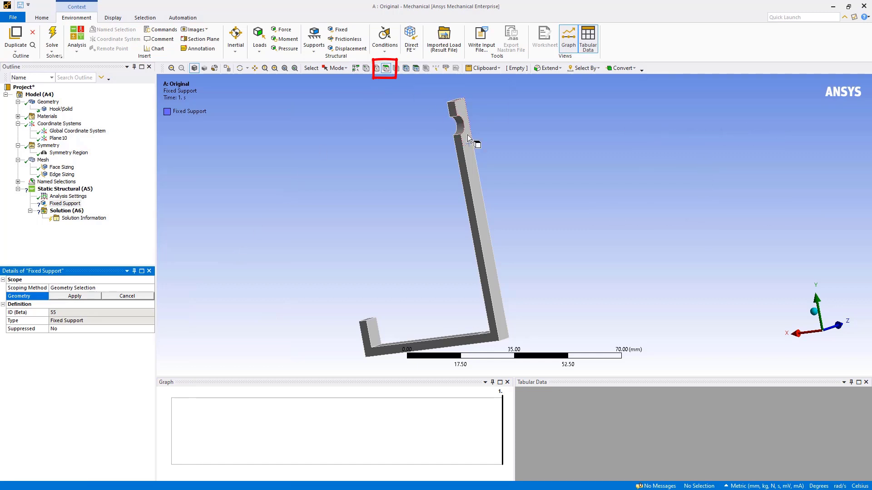
left_click(468, 134)
left_click(461, 128, "ctrl")
middle_click_drag(461, 128, 476, 121)
left_click(480, 119, "ctrl")
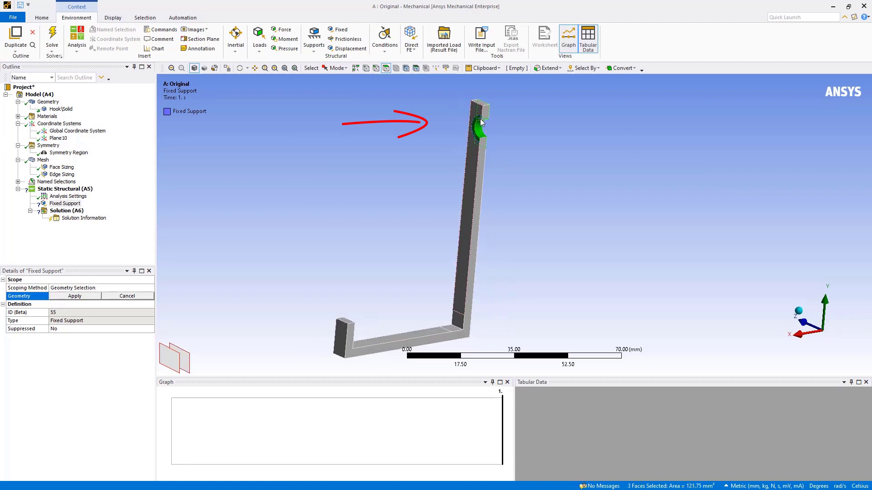
left_click(75, 297)
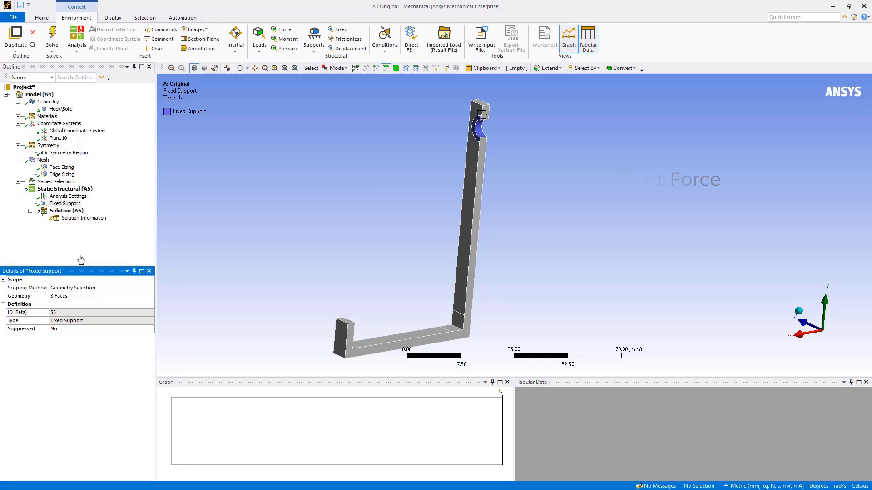
- Add a force load to the vertex on the top edge of the hook's short tip, at the symmetry side
right_click(91, 191)
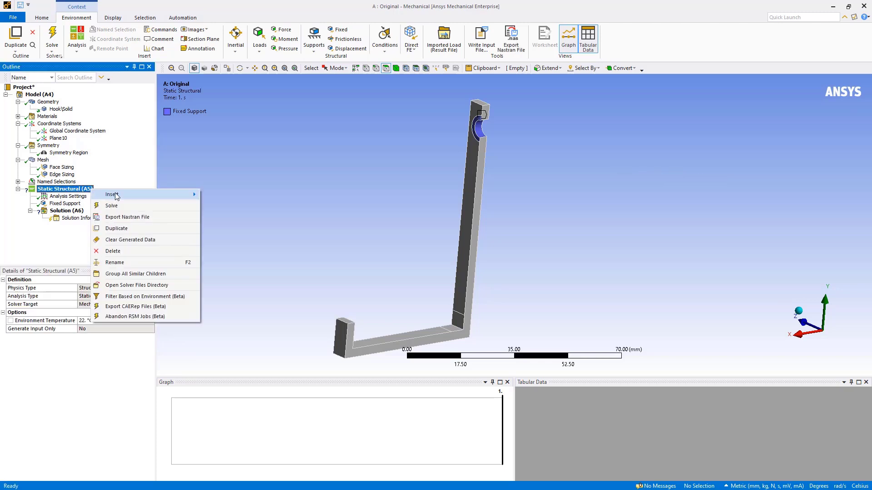
mouse_move(150, 193)
left_click(221, 173)
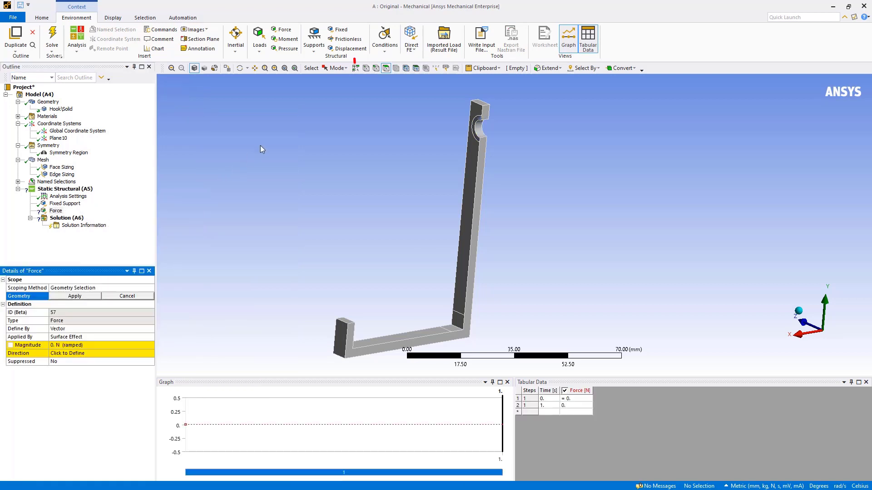
left_click(366, 69)
right_click_drag(307, 305, 387, 366)
left_click(542, 176)
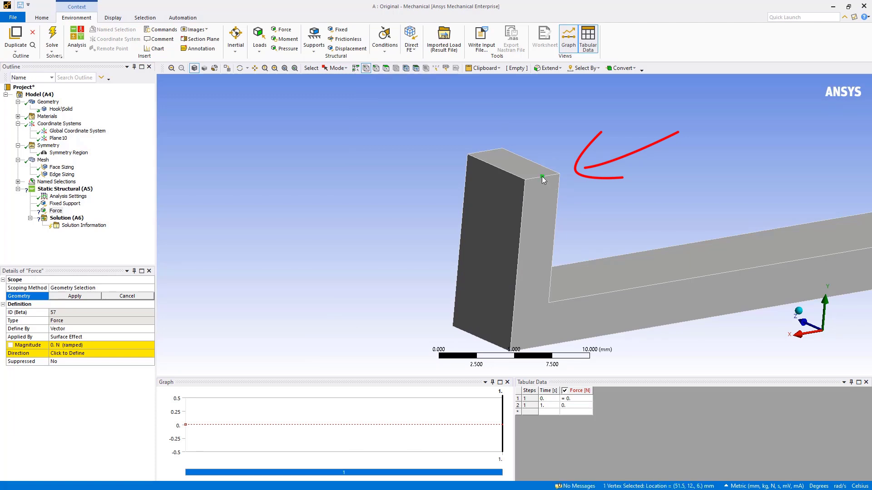
left_click(75, 296)
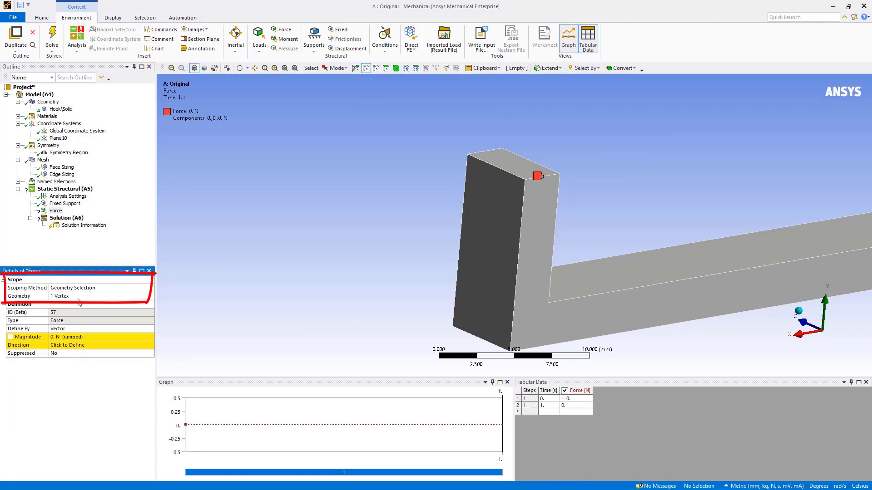
- Define the force by components with a Y component of -35 N
left_click(148, 330)
left_click(150, 329)
left_click(130, 336)
left_click(99, 353)
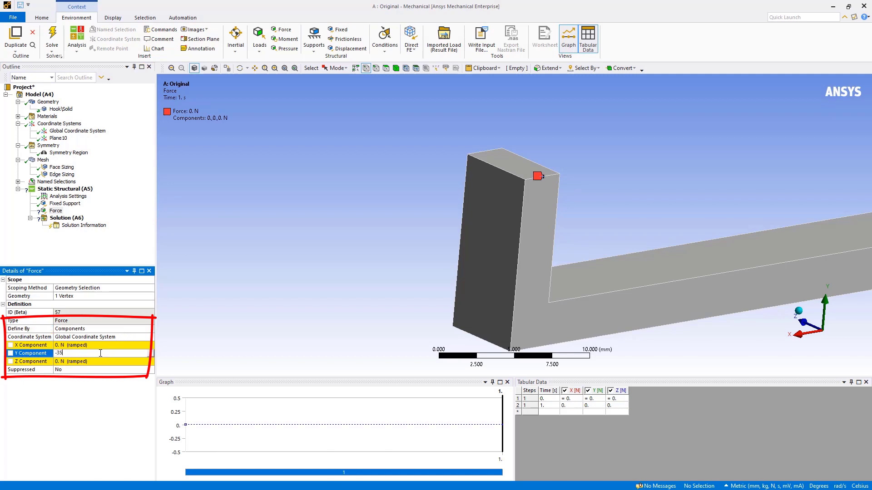
key("Return")
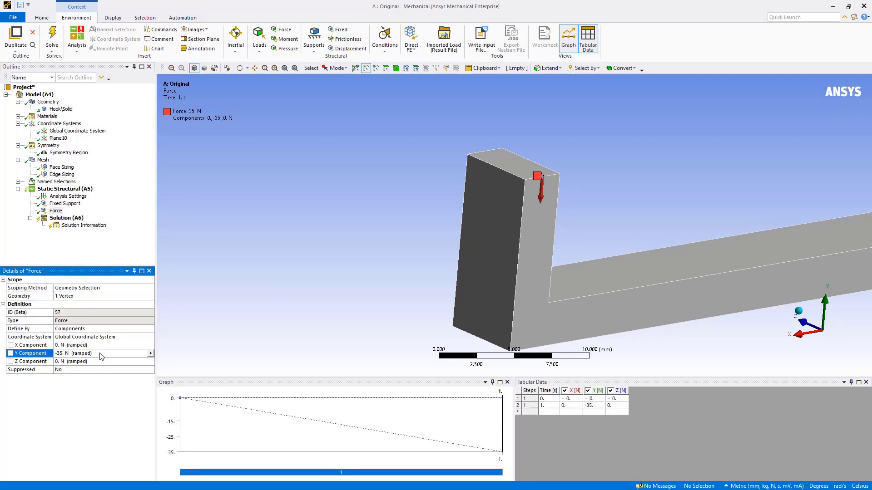
- Solve the static structural analysis
left_click(87, 191)
right_click(87, 193)
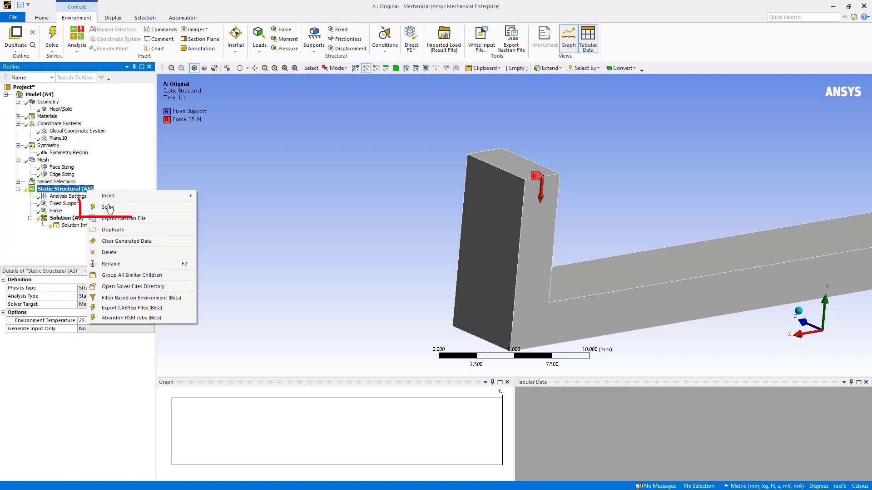
left_click(110, 208)
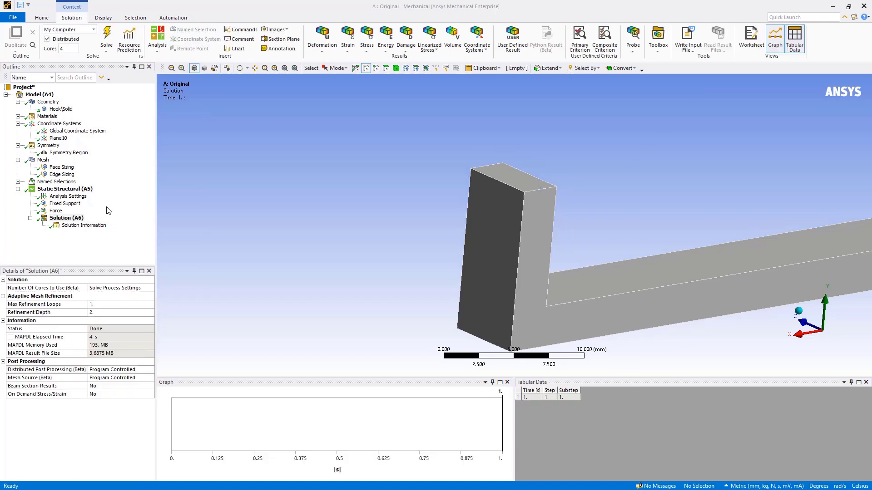
- Add an equivalent (von-Mises) stress result for all bodies and evaluate it
left_click(73, 219)
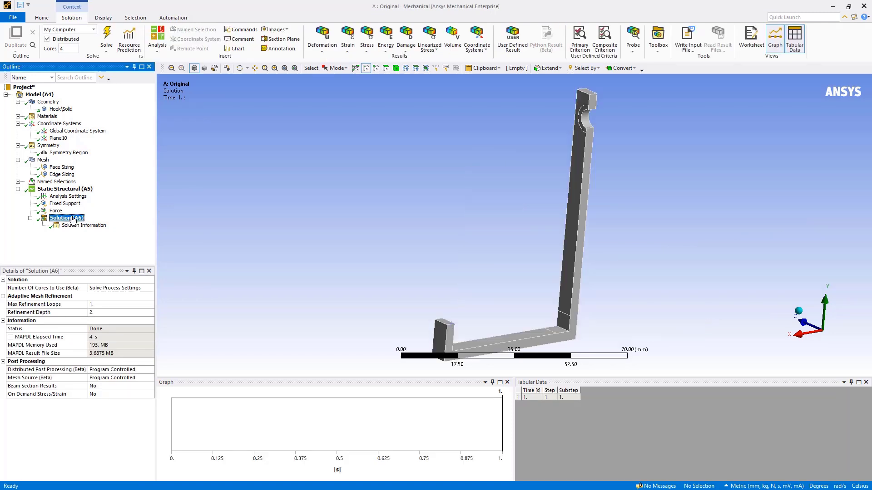
right_click(73, 218)
mouse_move(100, 221)
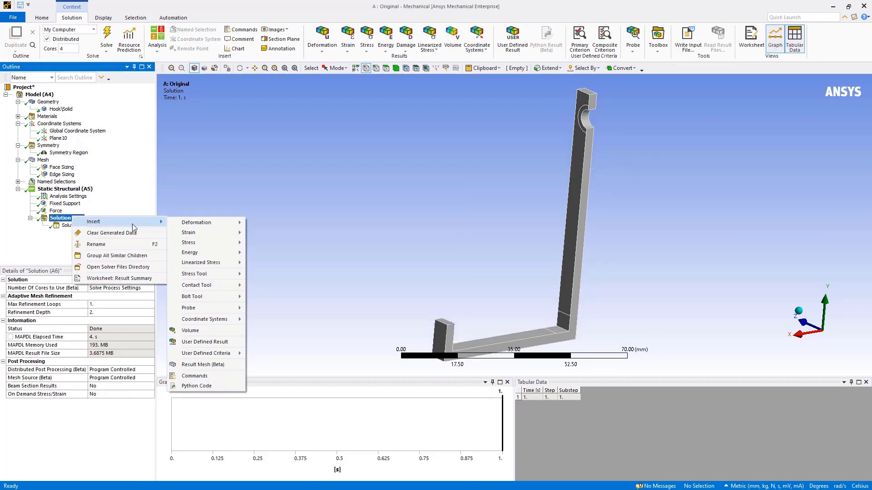
mouse_move(209, 245)
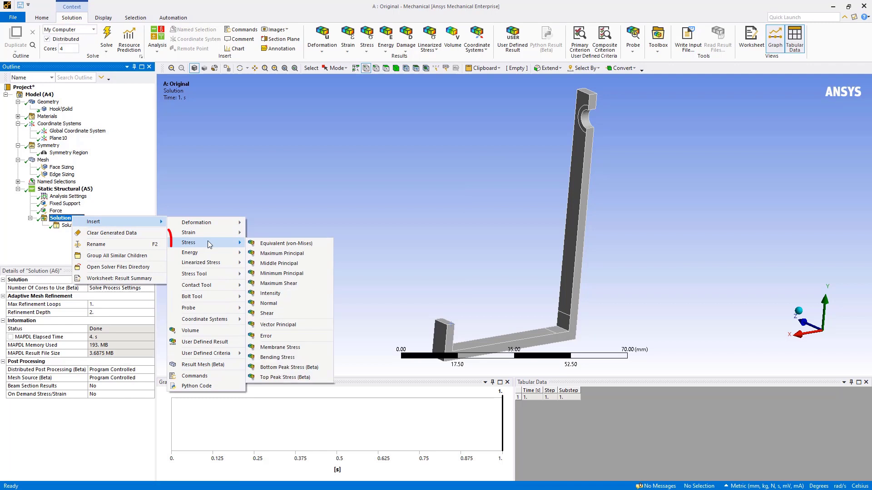
left_click(271, 244)
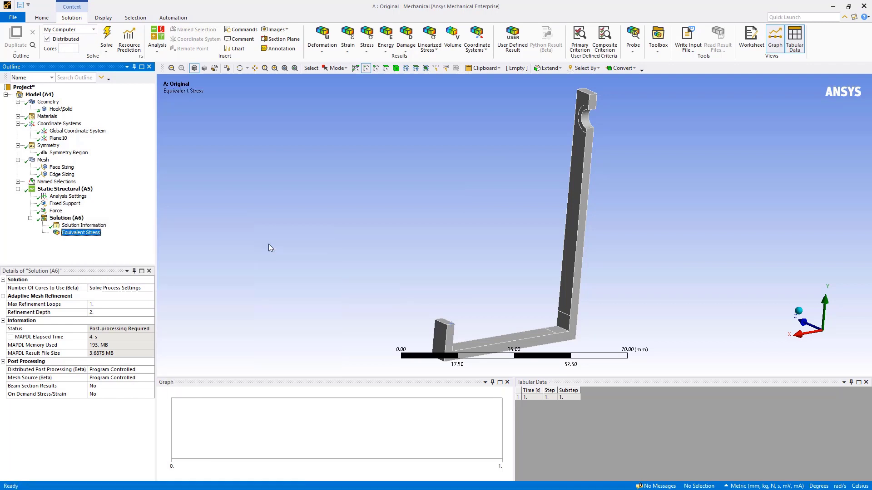
right_click(97, 233)
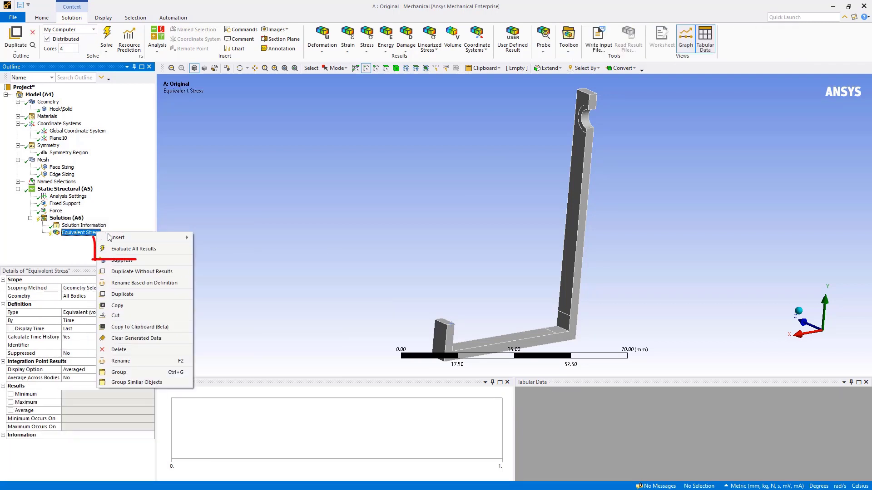
left_click(146, 249)
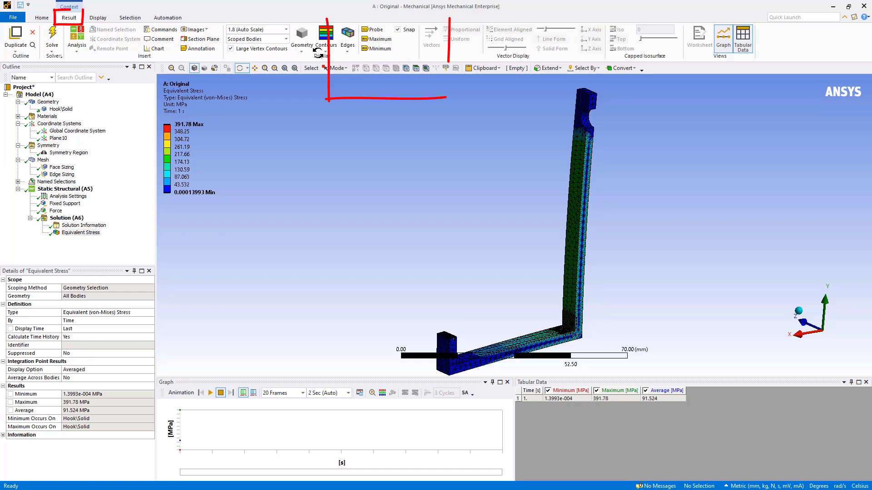
- Show the maximum and minimum annotations on the equivalent stress plot and examine the maximum at the hook's short tip
left_click(347, 40)
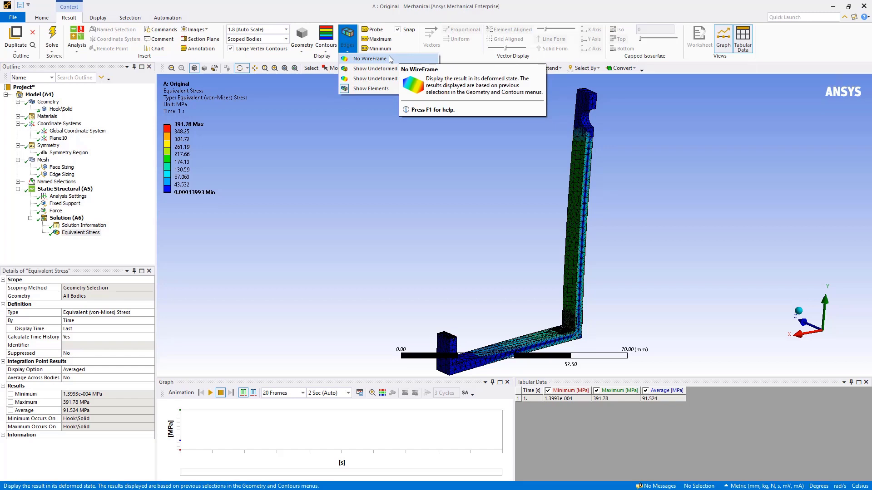
left_click(365, 116)
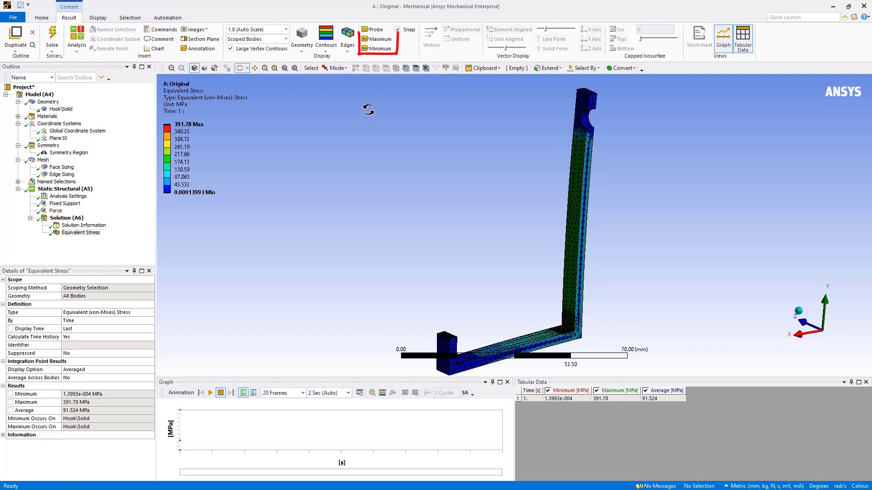
left_click(387, 44)
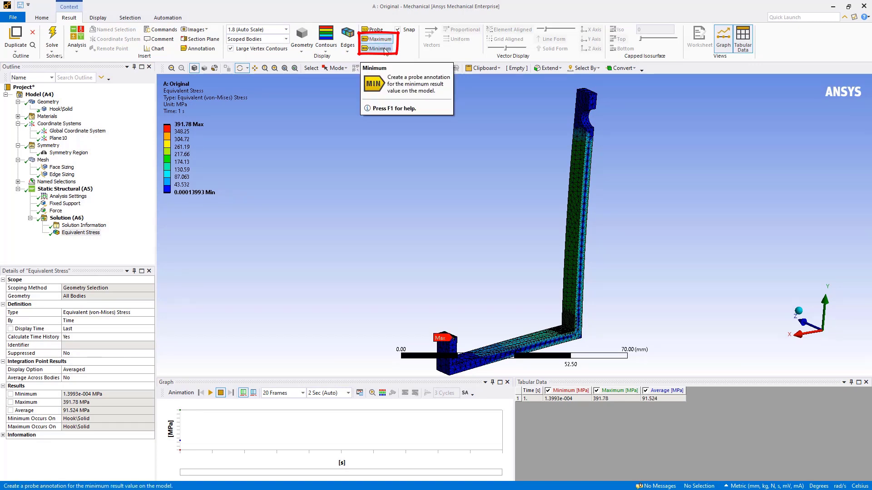
left_click(386, 48)
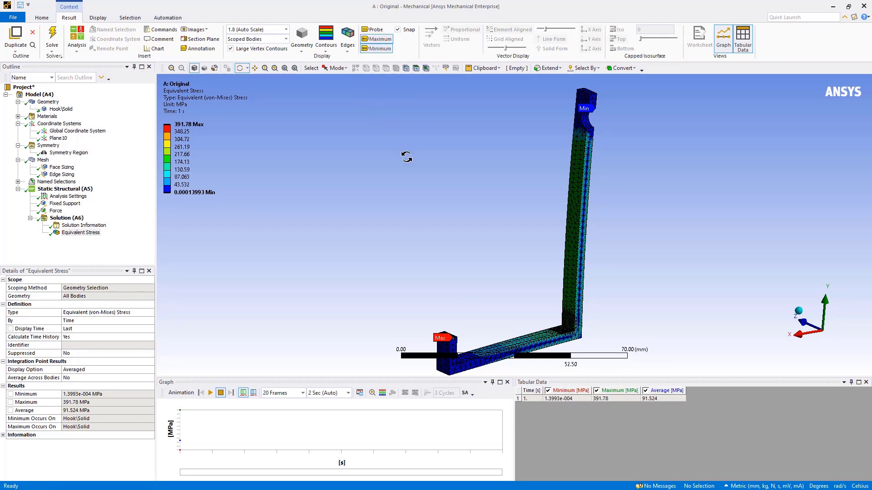
right_click_drag(427, 329, 462, 353)
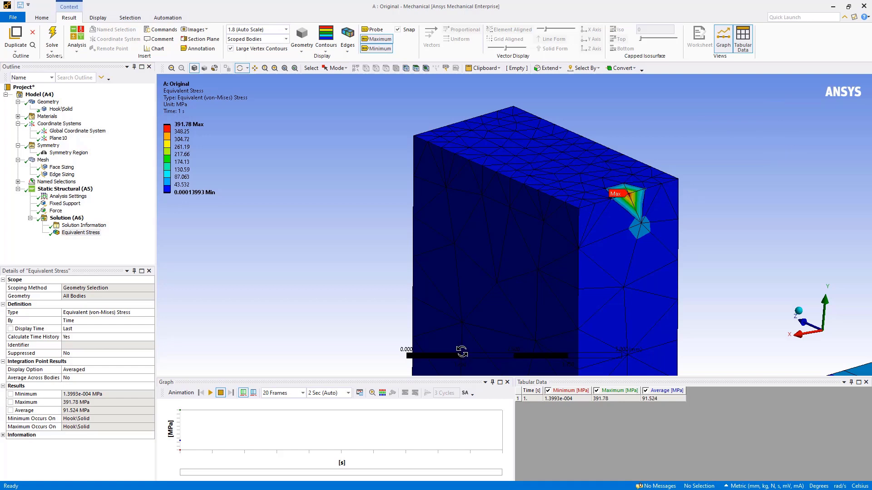
- Add a total deformation result scoped to the hook body and evaluate it
left_click(68, 219)
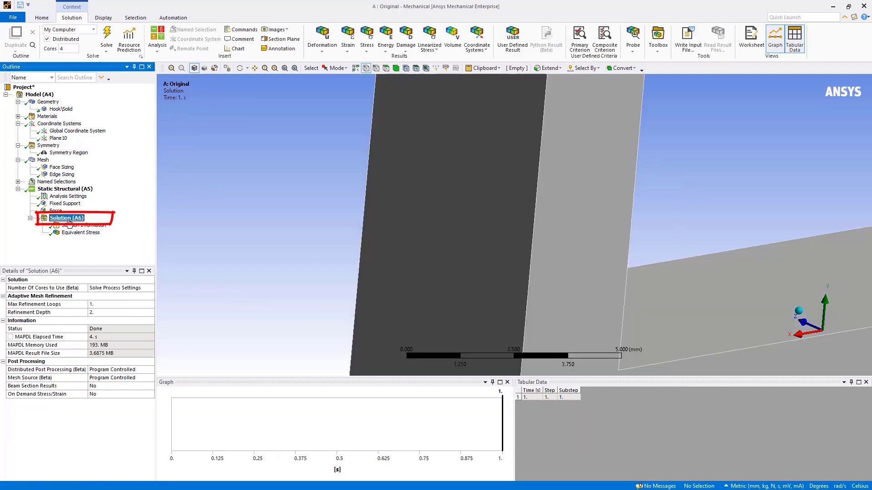
left_click(397, 69)
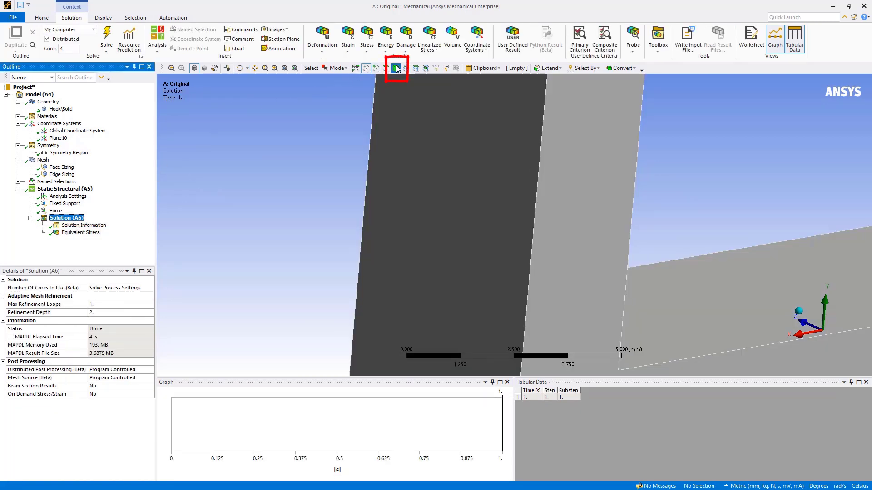
left_click(453, 190)
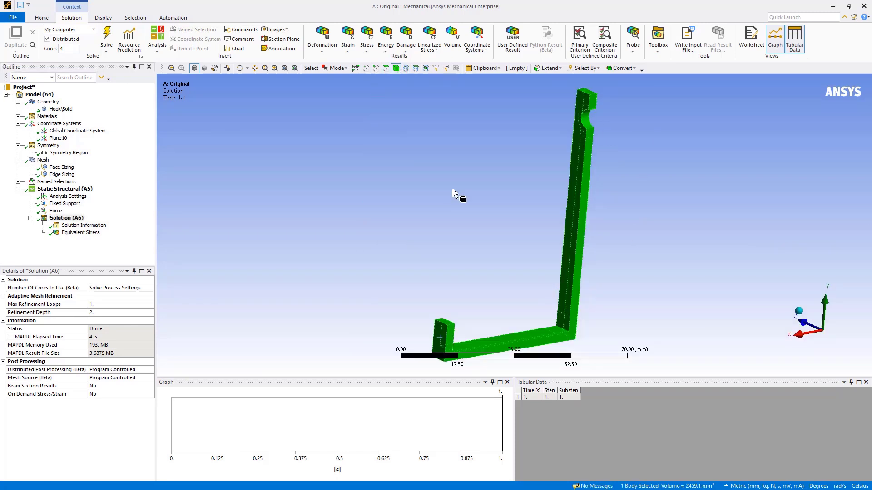
right_click(453, 189)
mouse_move(473, 197)
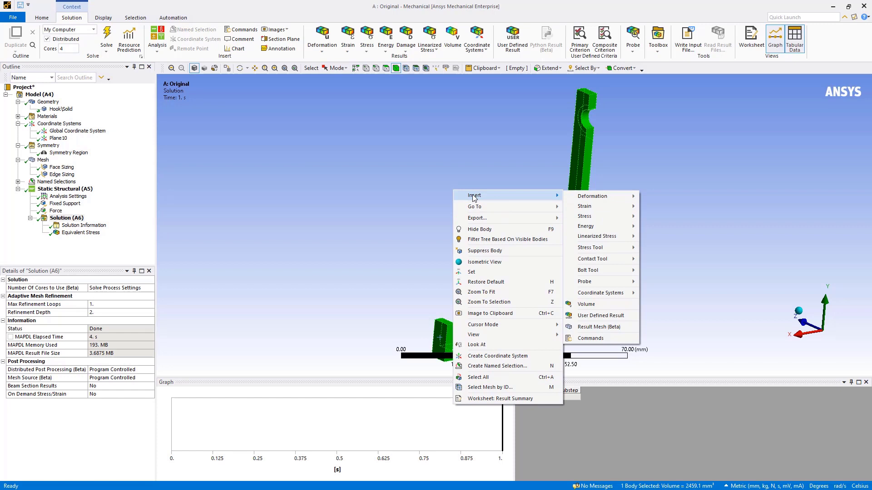
mouse_move(592, 196)
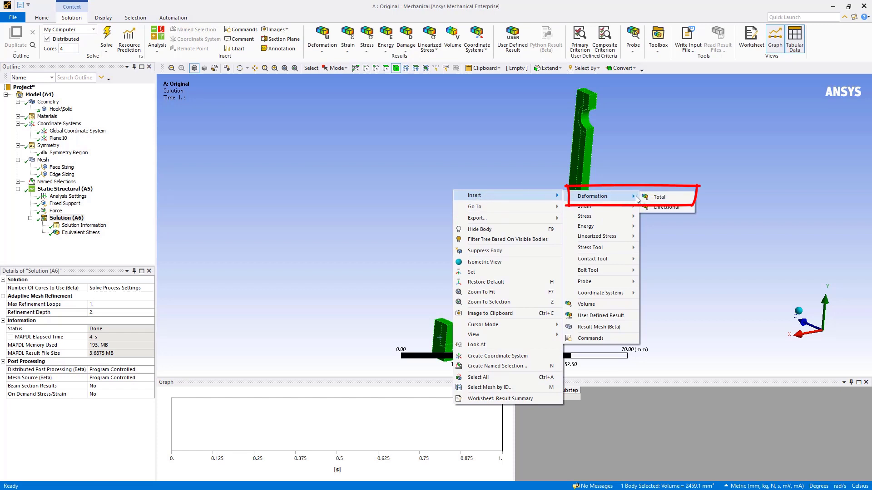
left_click(659, 198)
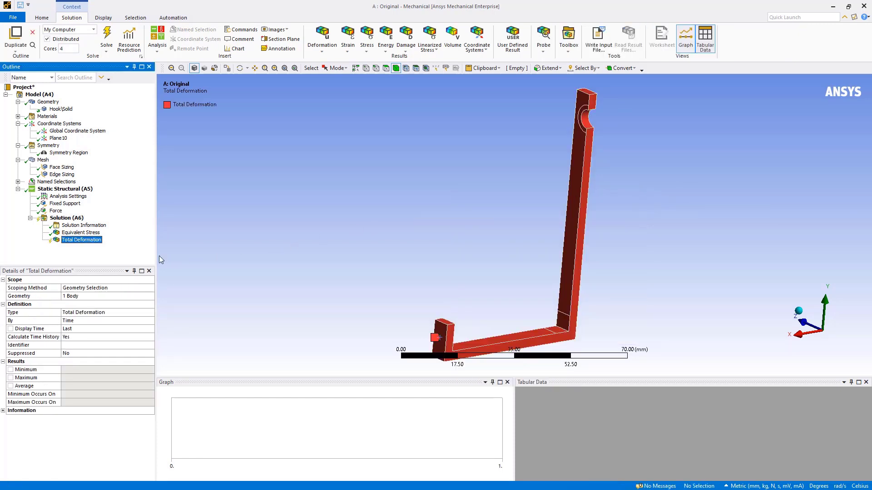
right_click(92, 245)
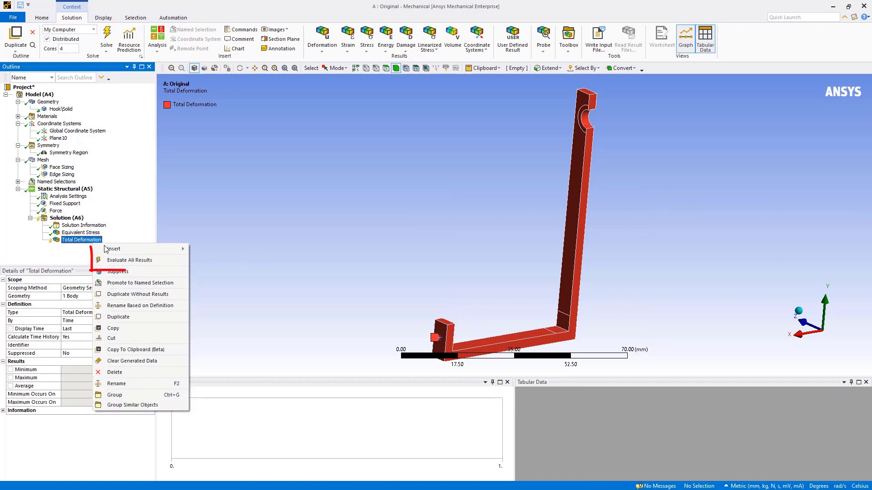
left_click(151, 260)
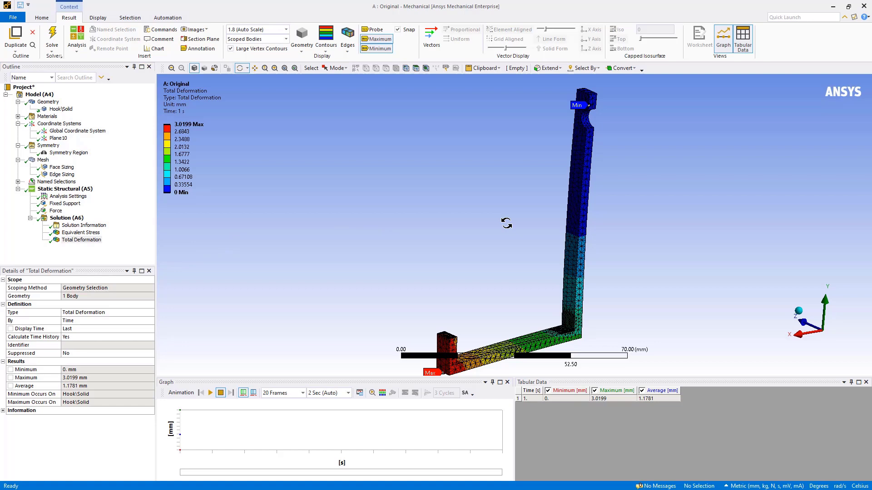
- Add an equivalent (von-Mises) stress result scoped to the end face of the hook's short tip and evaluate it
scroll(506, 223, "down", 2)
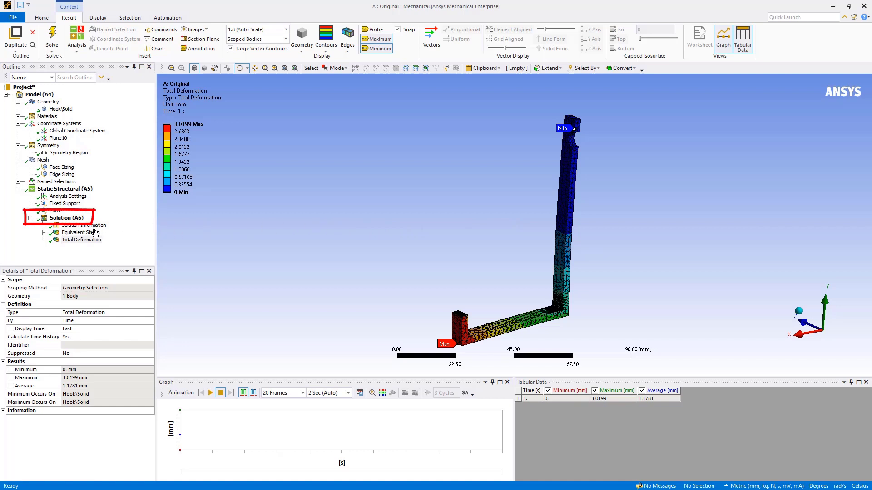
left_click(66, 218)
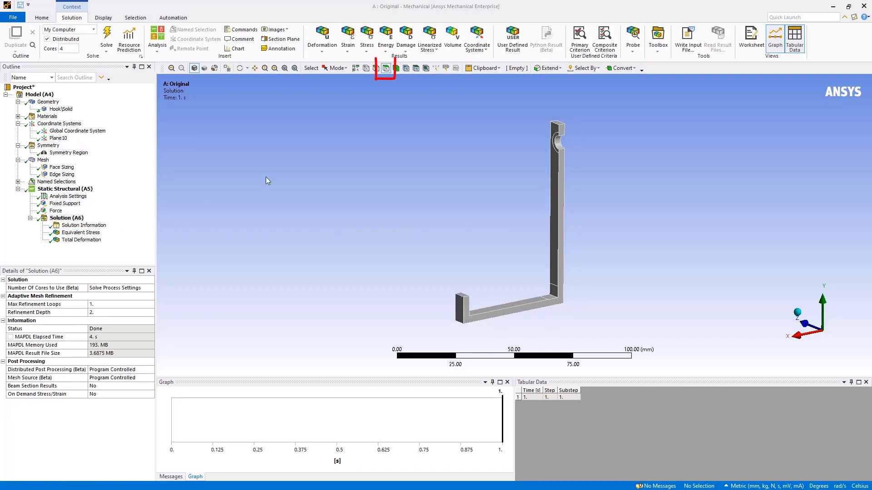
left_click(389, 71)
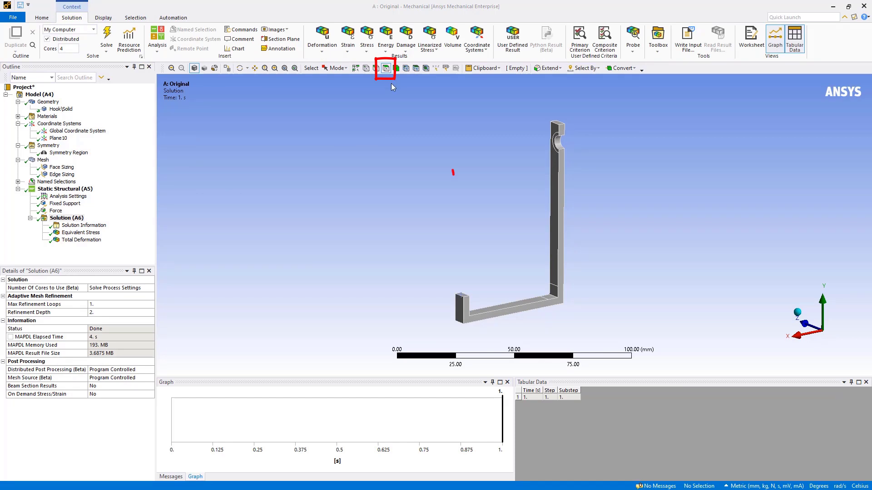
left_click(461, 297)
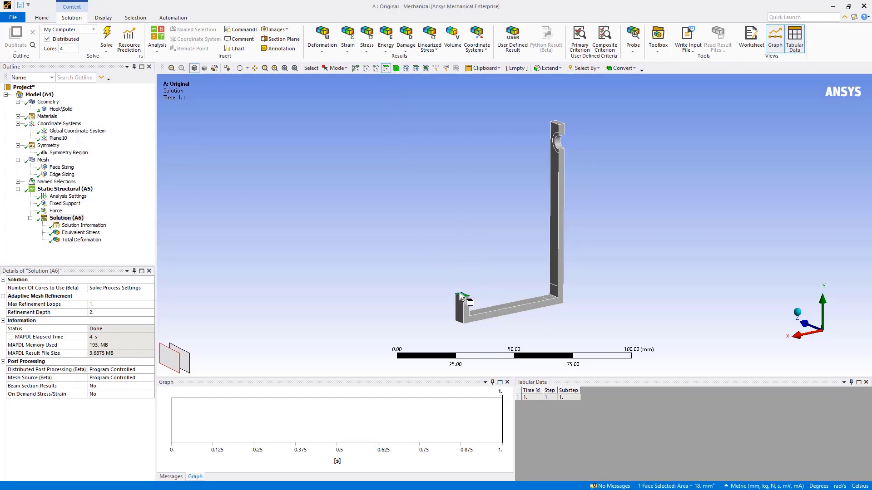
right_click(369, 211)
mouse_move(391, 213)
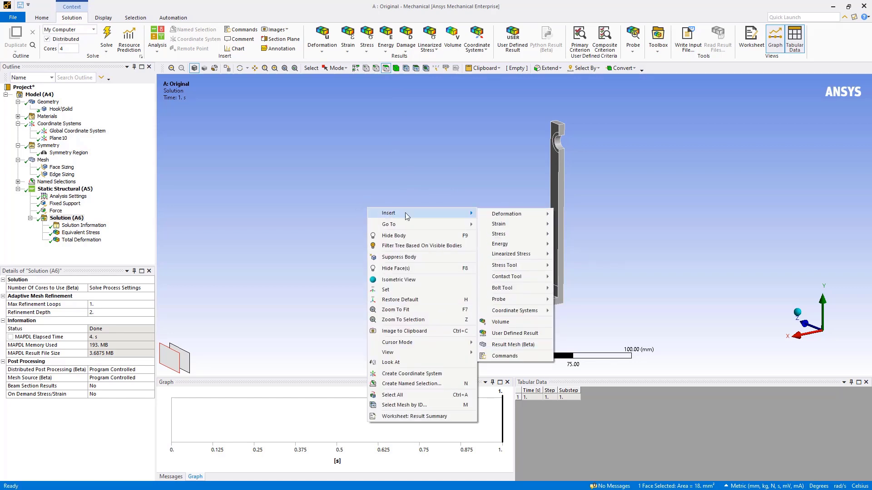
mouse_move(504, 233)
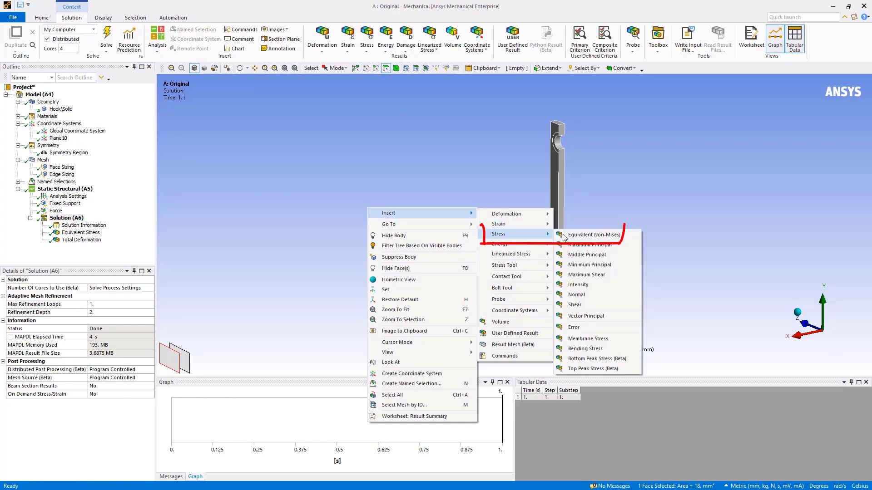
left_click(586, 235)
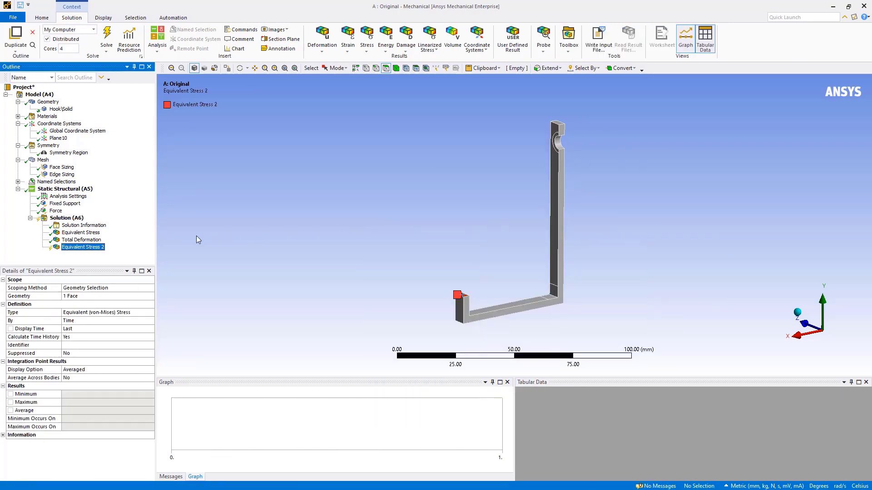
right_click(105, 246)
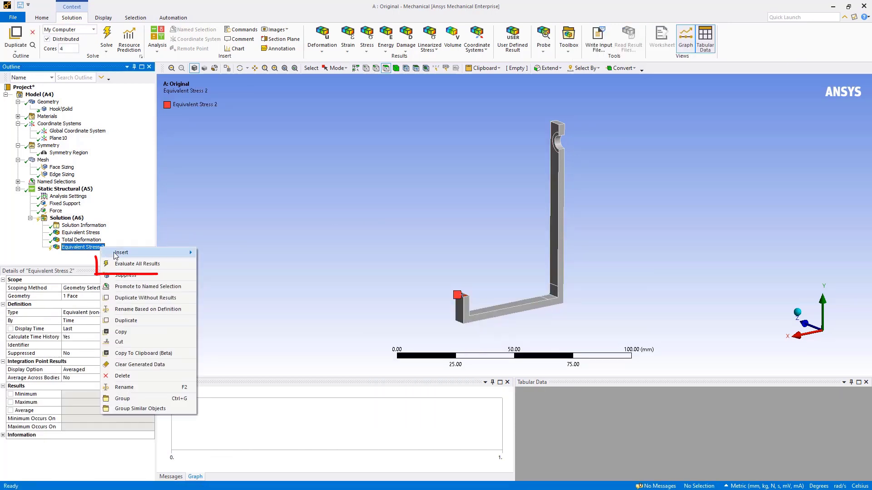
left_click(144, 264)
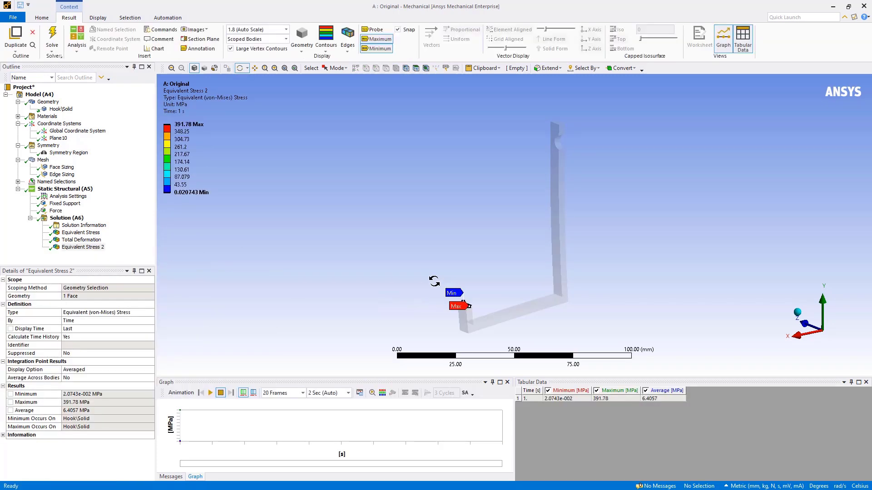
left_click_drag(438, 291, 496, 332)
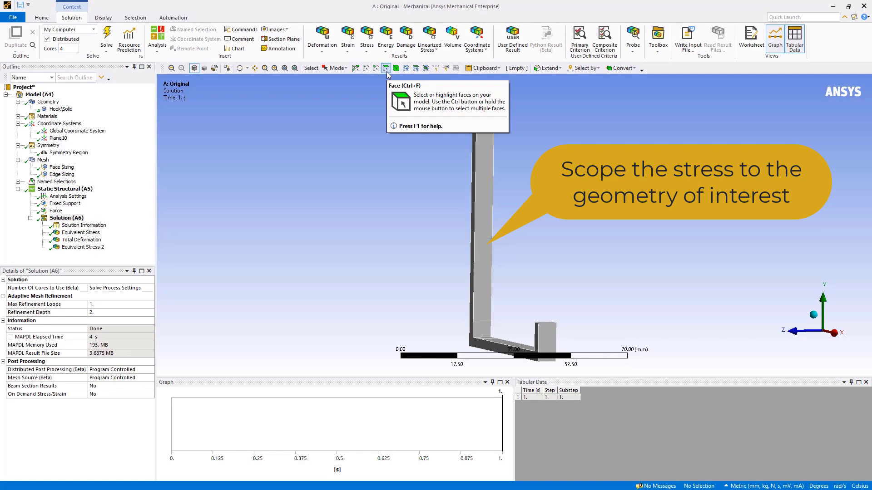
- Add an equivalent (von-Mises) stress result on the long inner face of the vertical arm, evaluate it and inspect the area below the hole
left_click(387, 69)
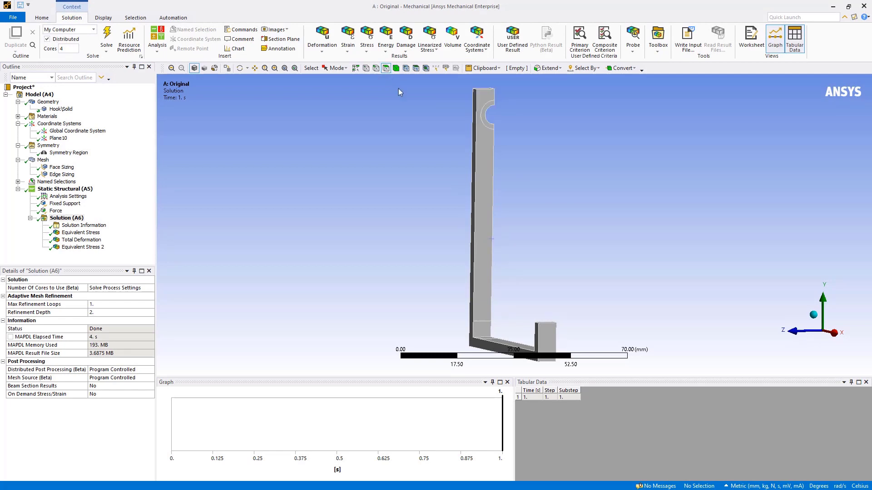
left_click(479, 206)
right_click(402, 196)
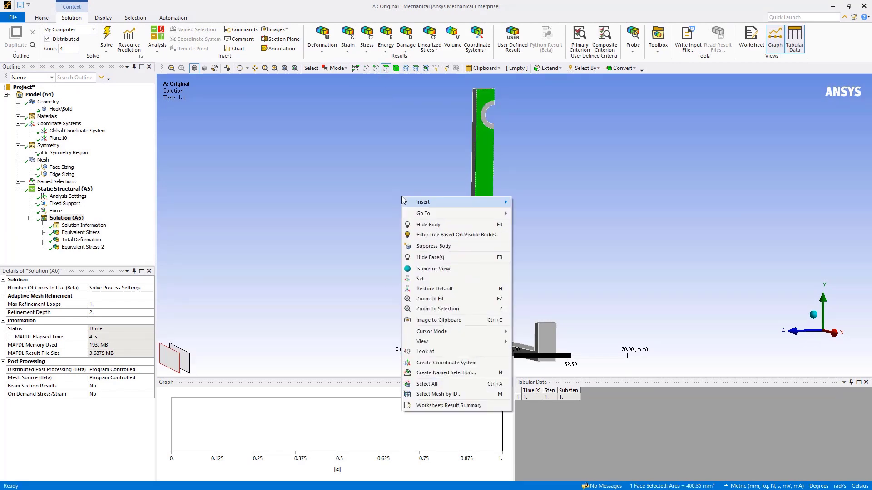
mouse_move(406, 201)
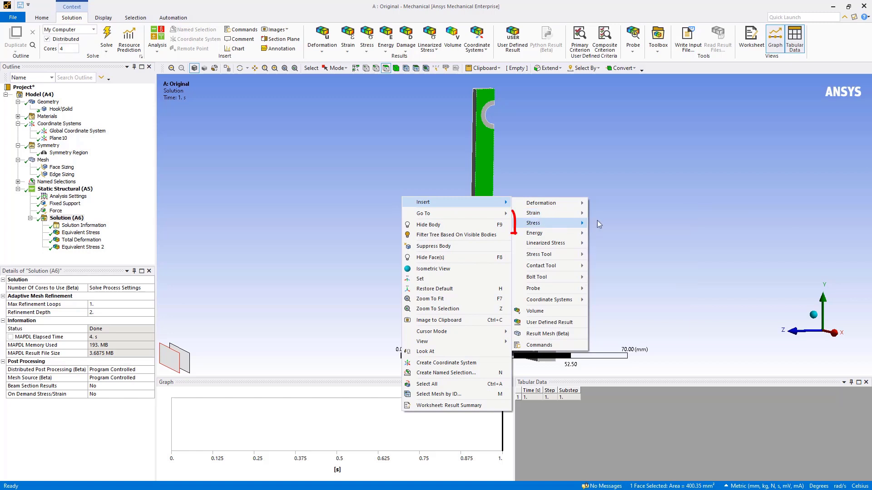
mouse_move(545, 223)
left_click(609, 224)
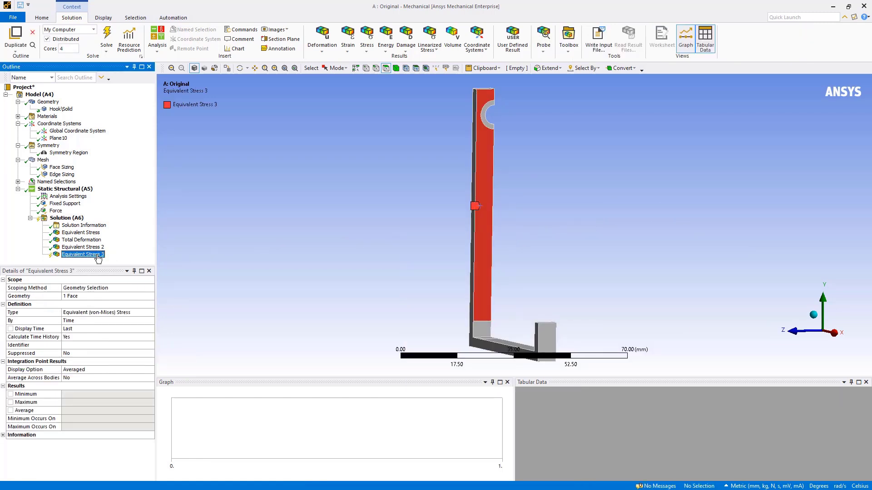
right_click(96, 256)
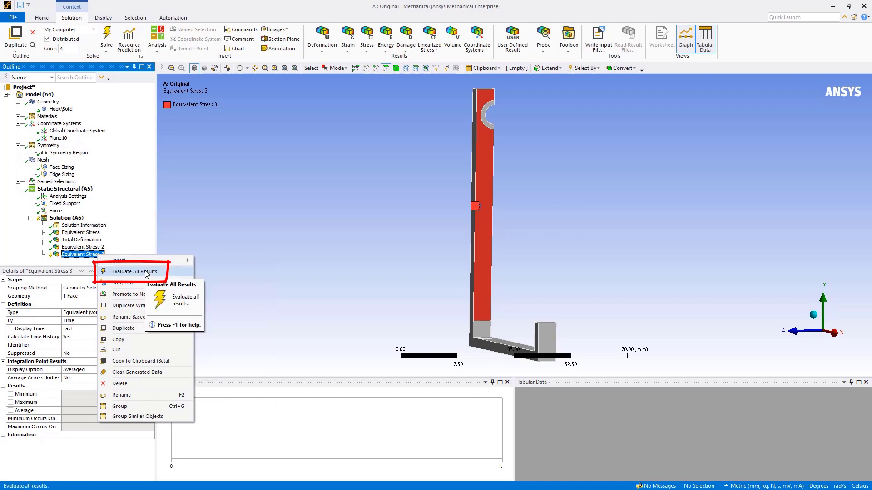
left_click(145, 271)
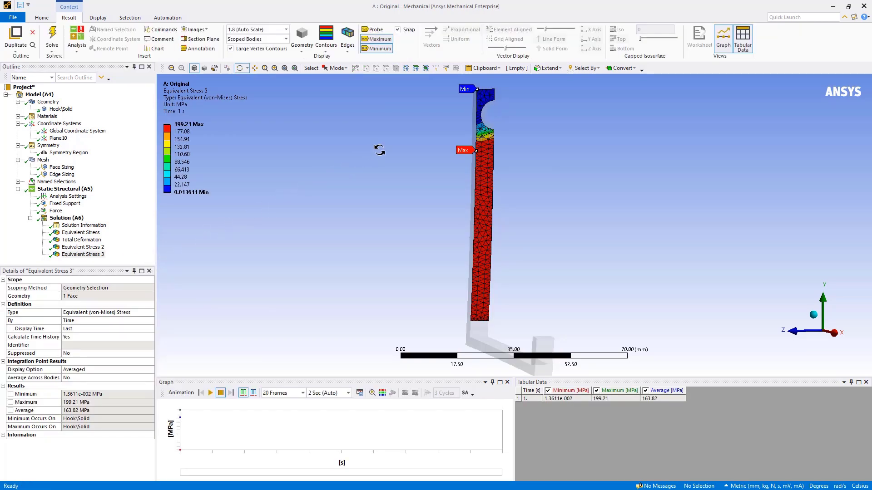
right_click_drag(446, 116, 530, 176)
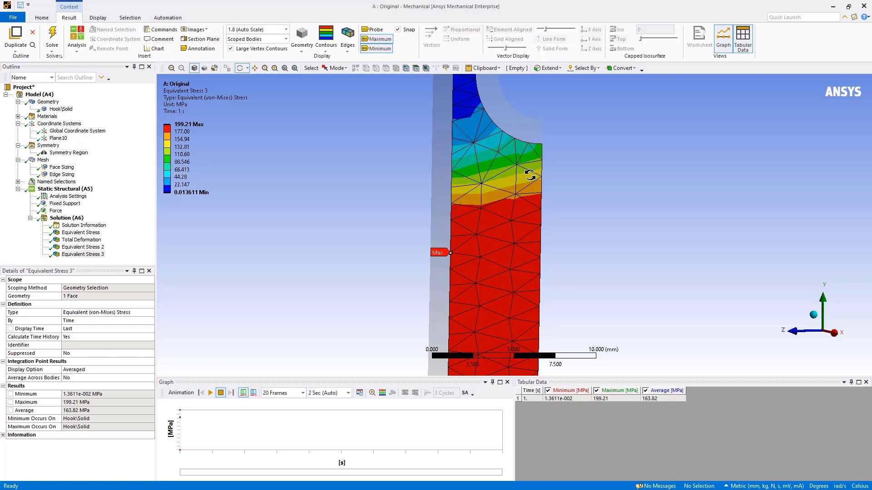
- Add an equivalent (von-Mises) stress result scoped to the two small faces meeting at the hook's inner corner
left_click(69, 219)
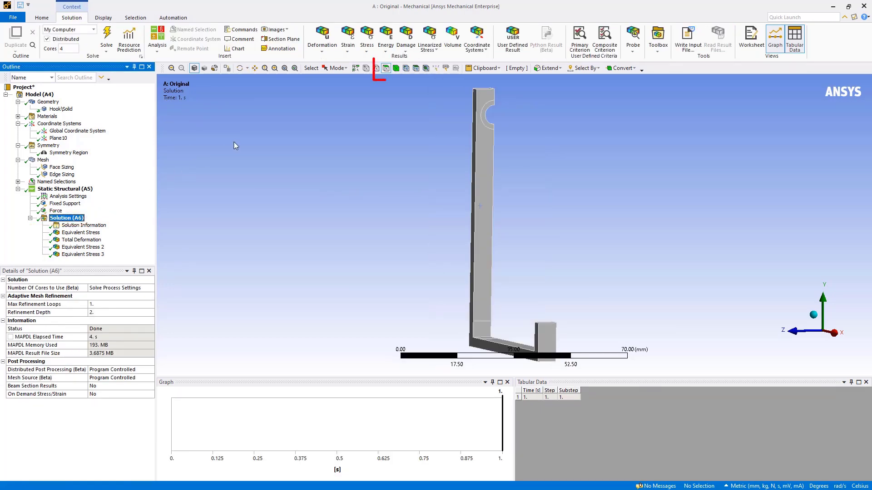
left_click(386, 68)
middle_click_drag(429, 132, 486, 267)
left_click(485, 267)
left_click(483, 255, "ctrl")
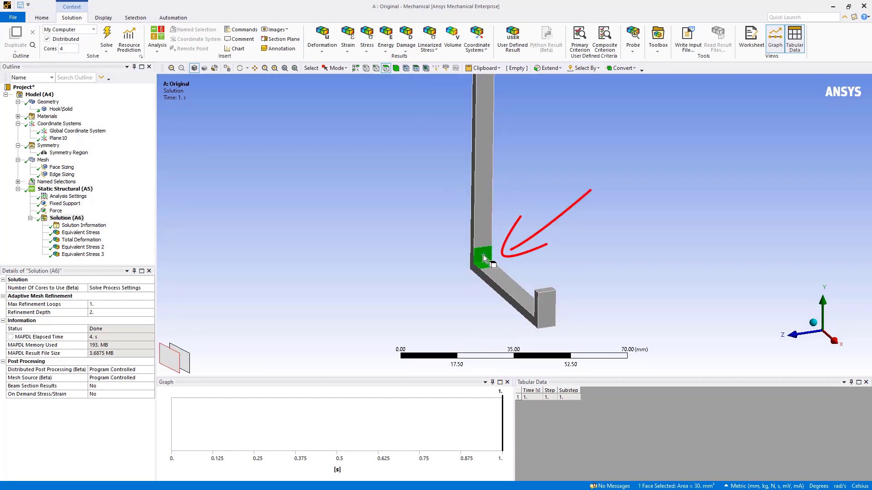
mouse_move(402, 229)
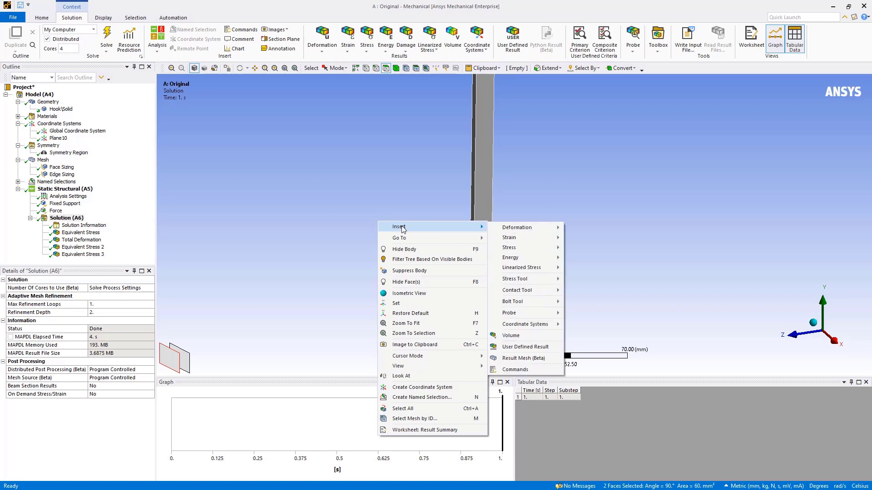
mouse_move(545, 247)
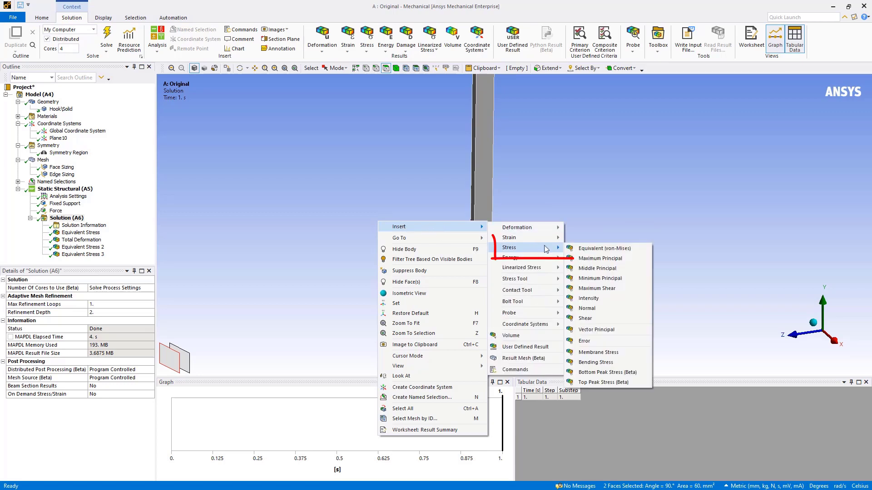
left_click(579, 251)
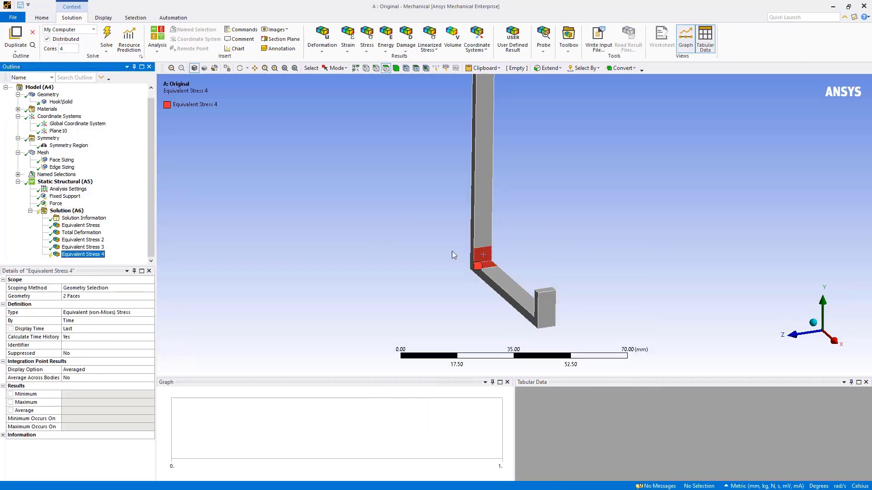
- Evaluate the inner-corner stress result and examine its contours along the corner edge
right_click(97, 254)
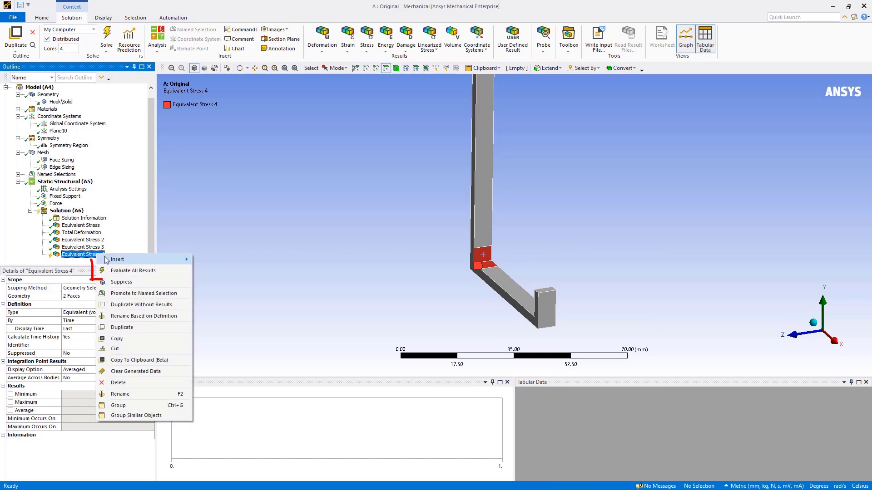
left_click(144, 271)
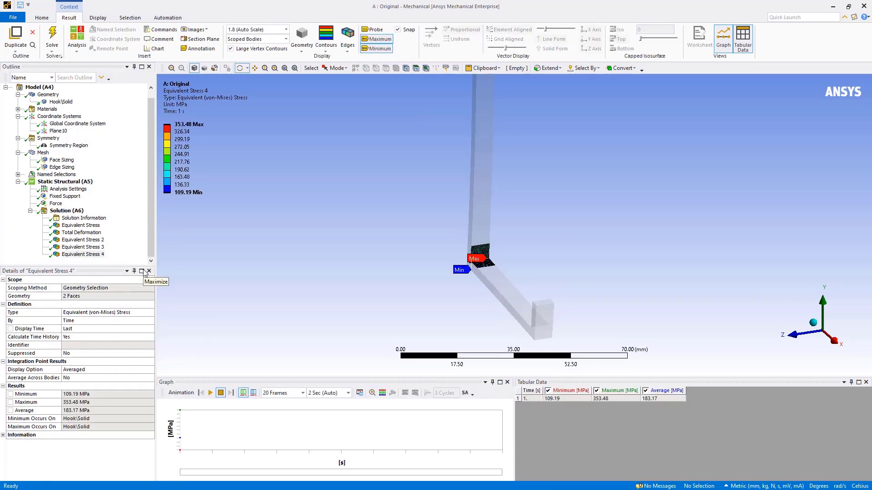
right_click_drag(457, 244, 503, 272)
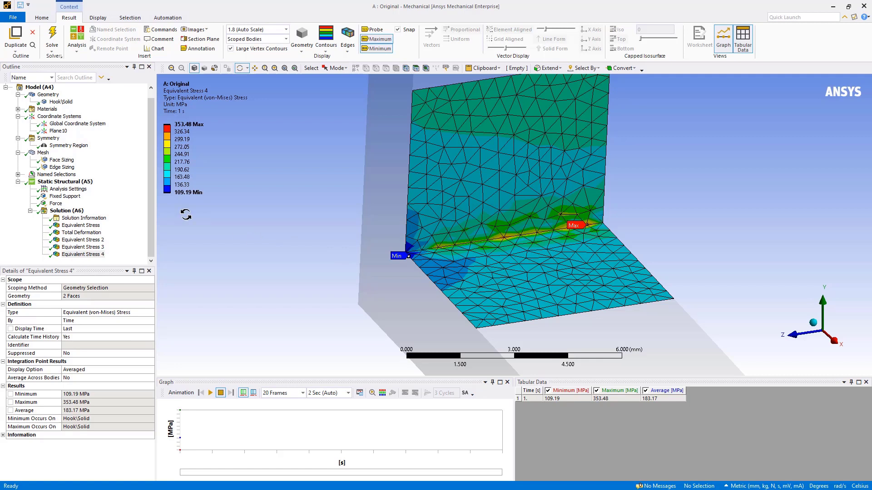
key("F7")
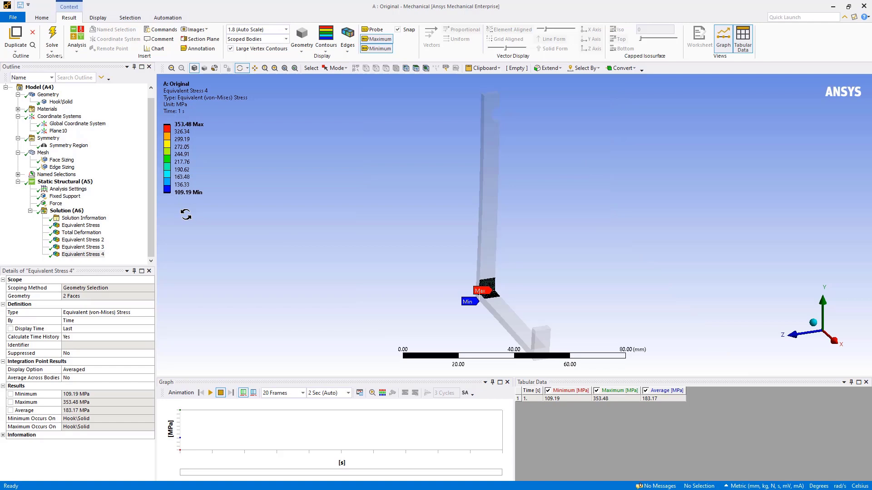
- Add an equivalent (von-Mises) stress result scoped to the ring around the mounting hole, the hole's bore and the upper back face
left_click(67, 211)
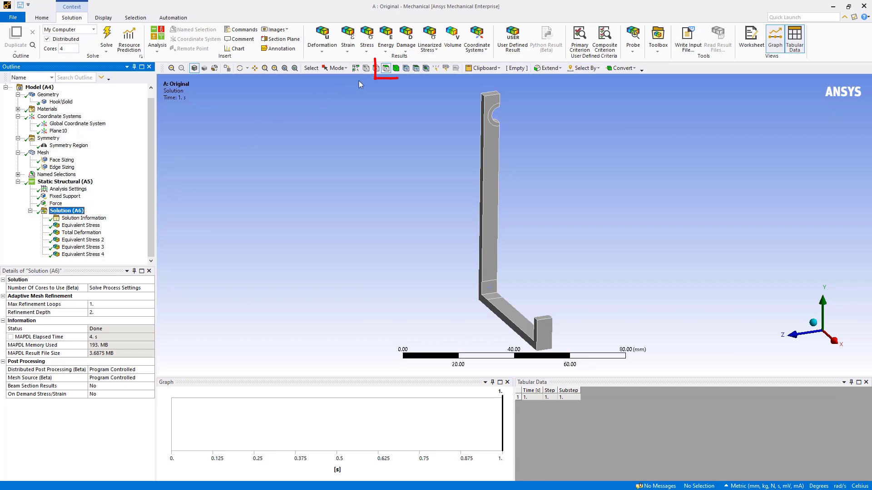
left_click(385, 71)
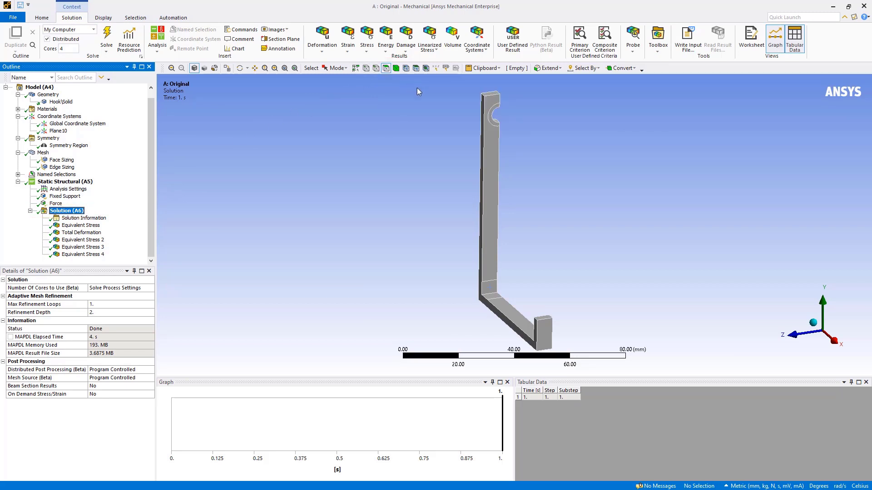
left_click(494, 123)
middle_click_drag(494, 123, 549, 128)
left_click(574, 135, "ctrl")
left_click(576, 145, "ctrl")
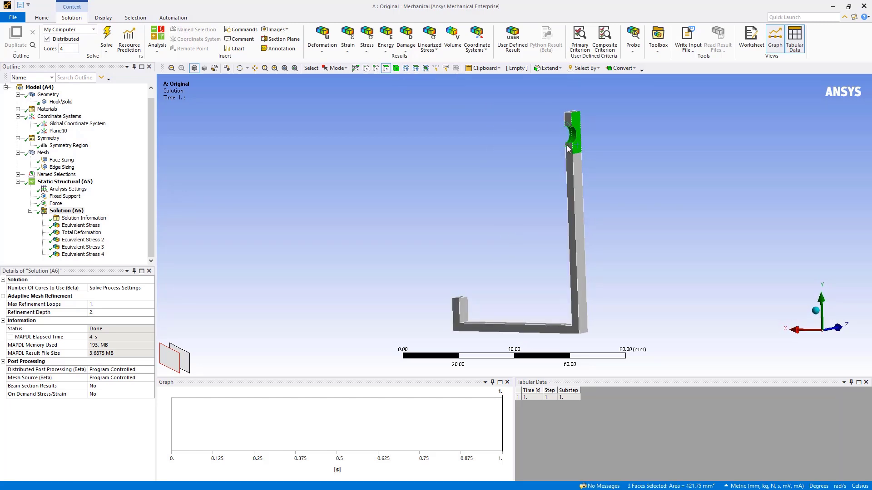
right_click(331, 139)
mouse_move(350, 144)
mouse_move(463, 165)
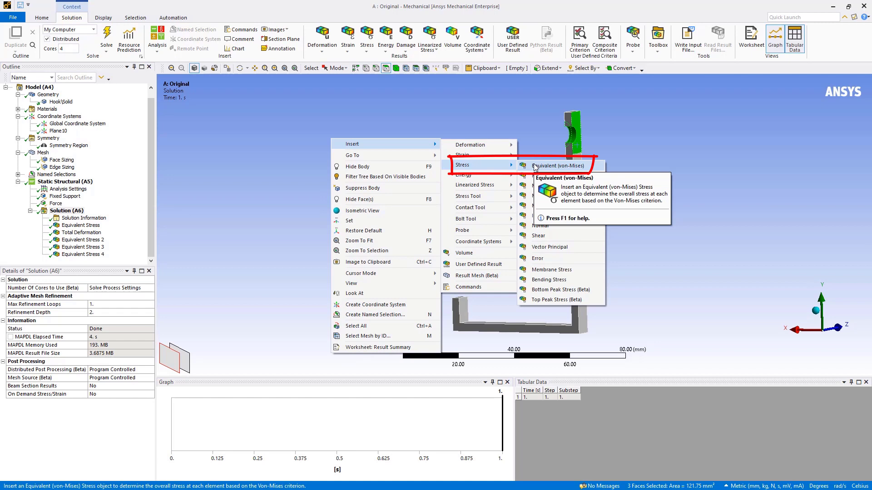
left_click(535, 166)
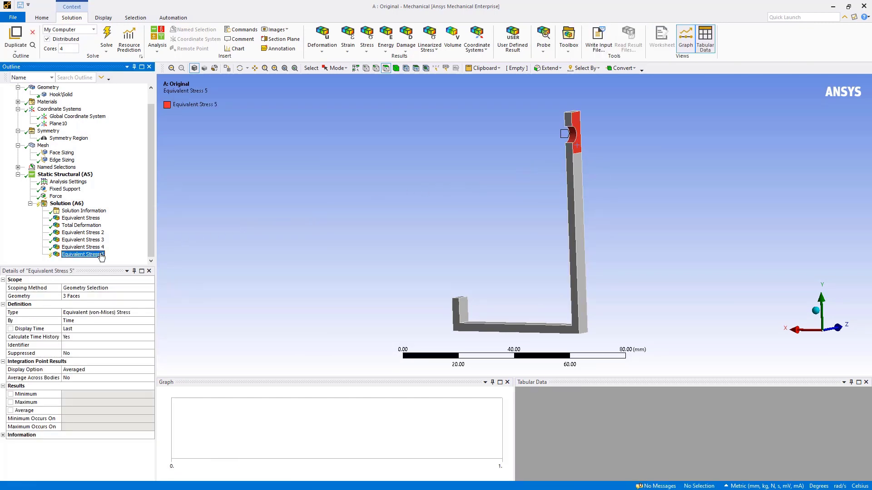
- Evaluate the mounting-hole stress result and examine its contours around the hole
right_click(101, 256)
left_click(139, 267)
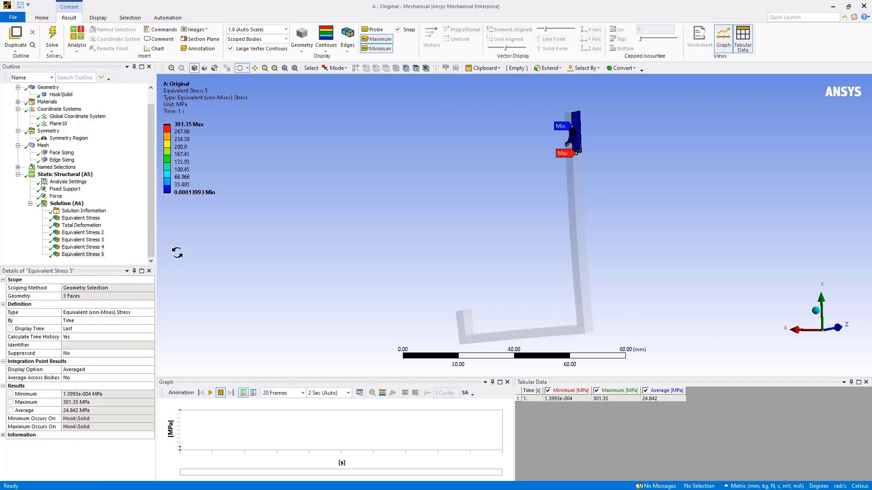
right_click_drag(551, 118, 597, 158)
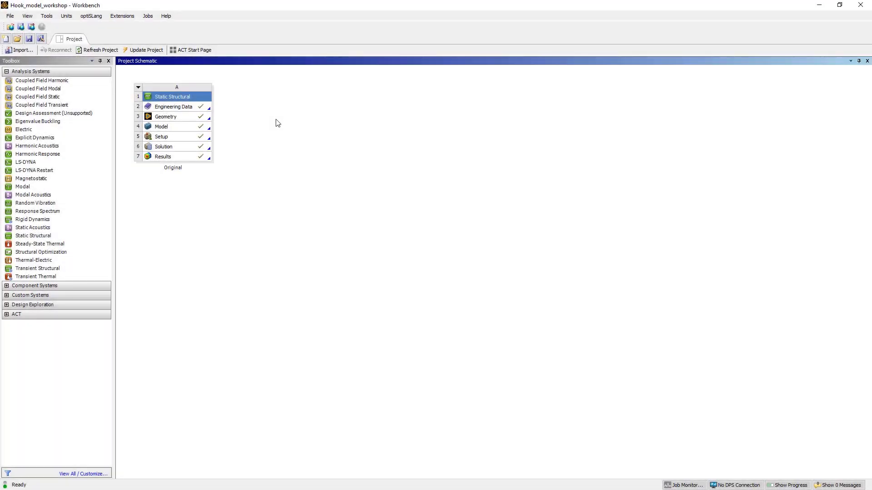
- Switch to Workbench, duplicate the Original static structural system and name the copy Corrected
left_click(138, 87)
left_click(160, 120)
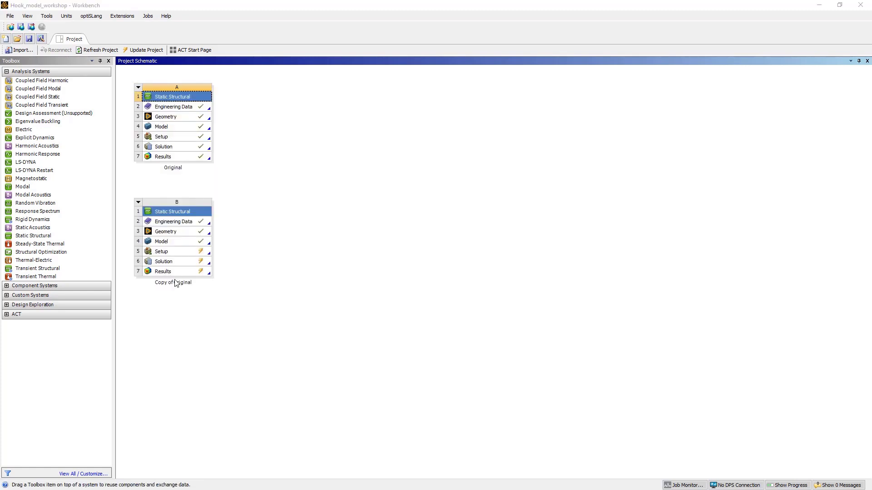
double_click(176, 283)
type("Corrected")
key("Return")
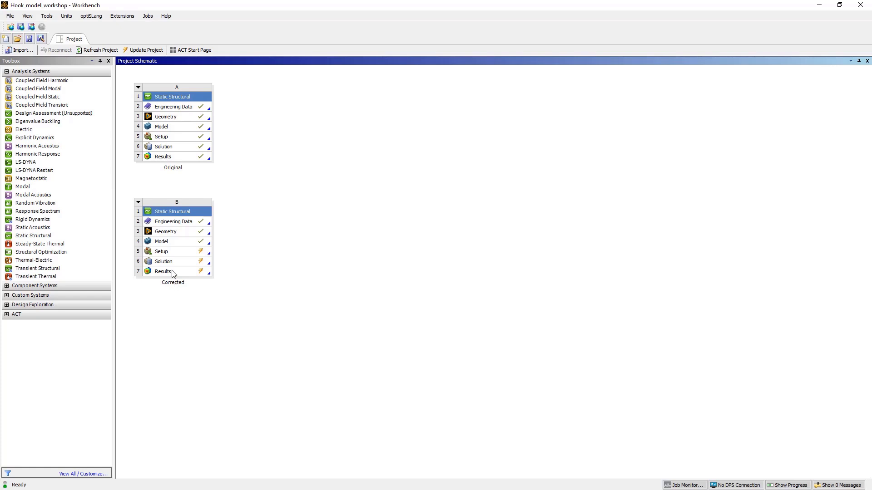
- Open the Corrected system's geometry for editing in SpaceClaim
left_click(200, 232)
right_click(200, 232)
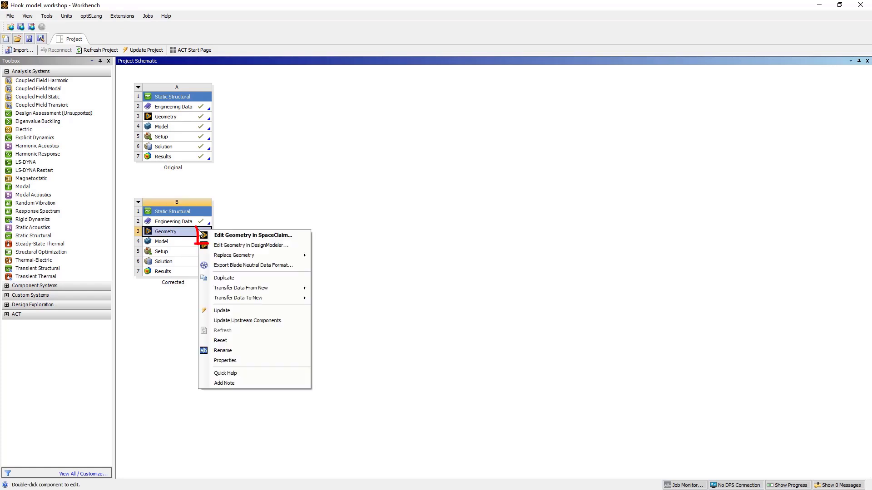
left_click(234, 235)
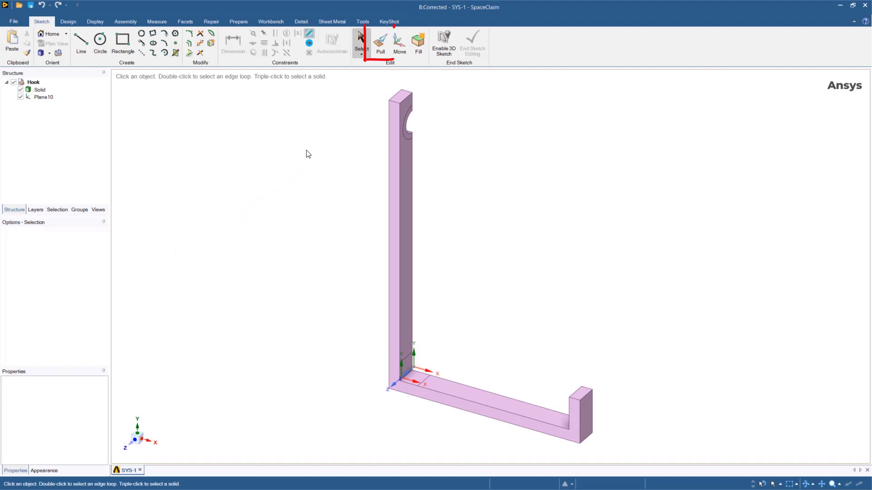
- Round the inner corner edge between the hook's upright and its arm with Pull, setting the radius to 0.5 mm
left_click(379, 45)
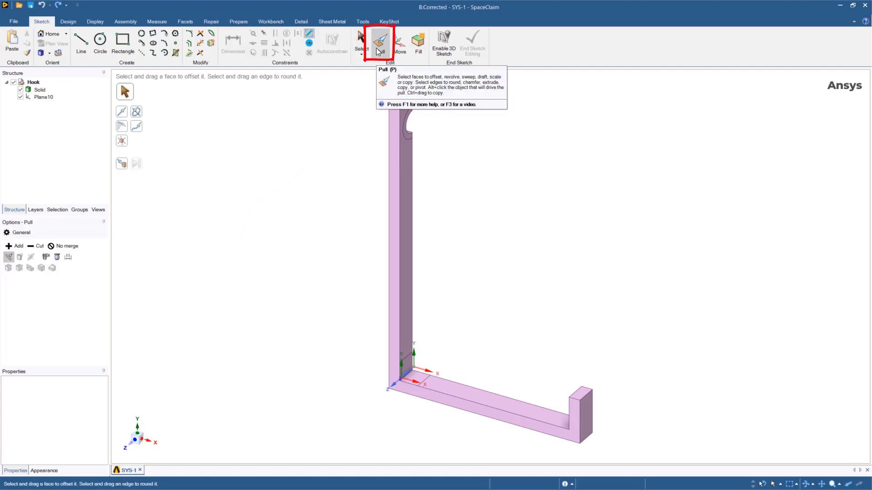
left_click(409, 380)
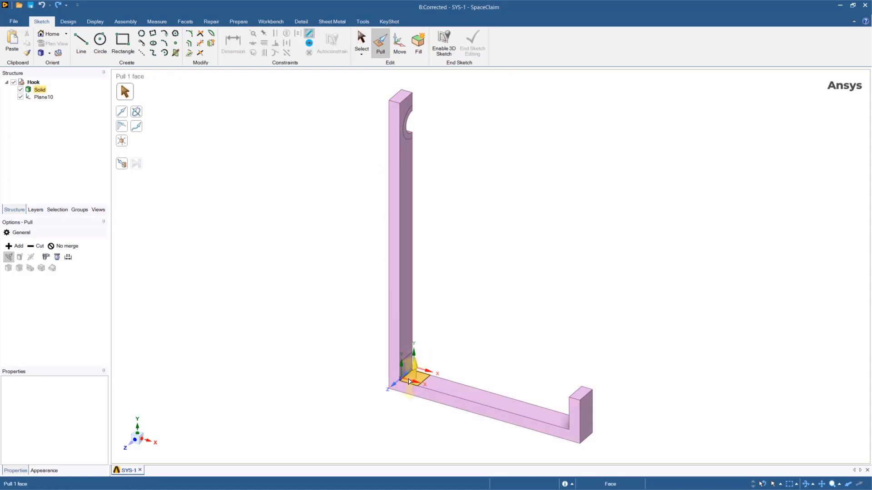
scroll(409, 381, "up", 5)
left_click(396, 370)
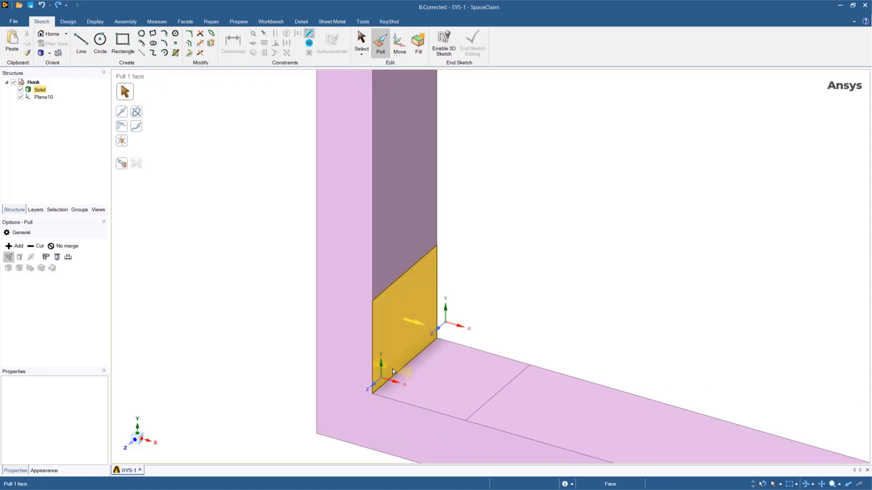
left_click(397, 372)
left_click_drag(400, 372, 472, 358)
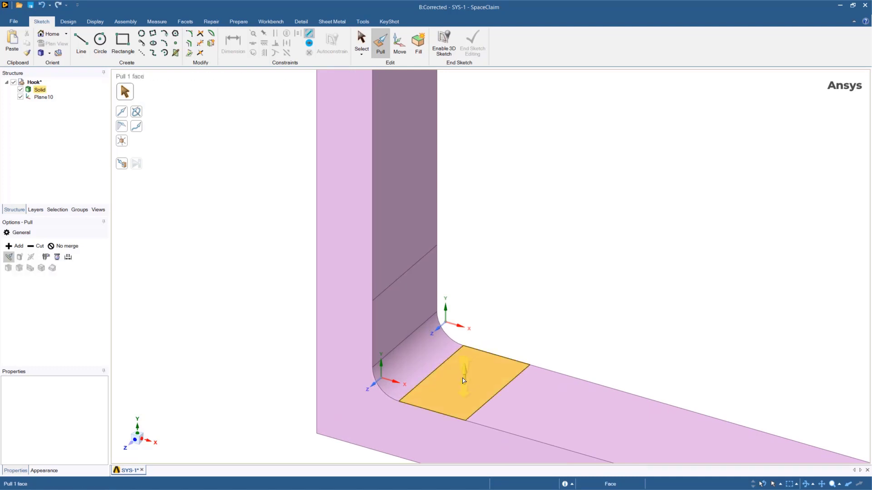
left_click(398, 391)
left_click(399, 391)
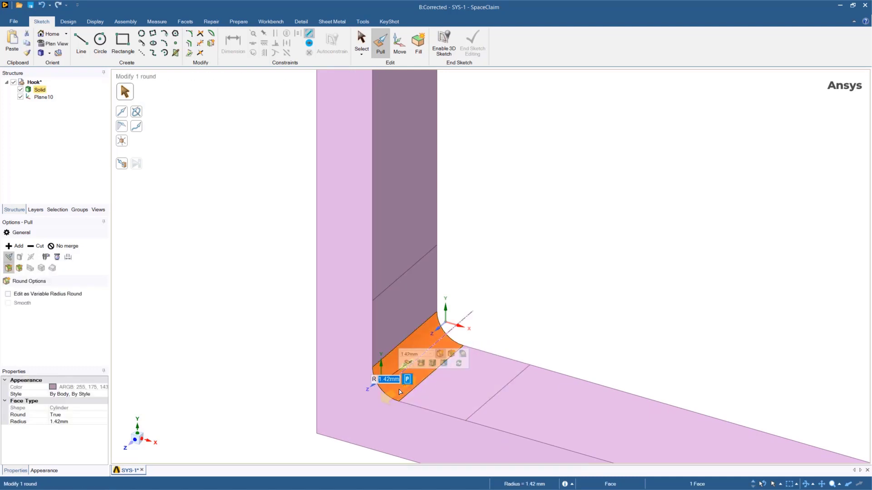
type("0.5")
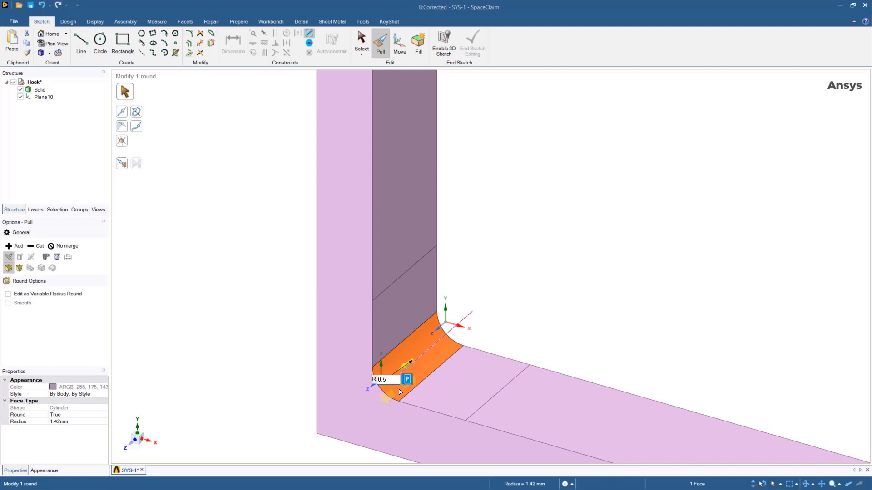
key("Return")
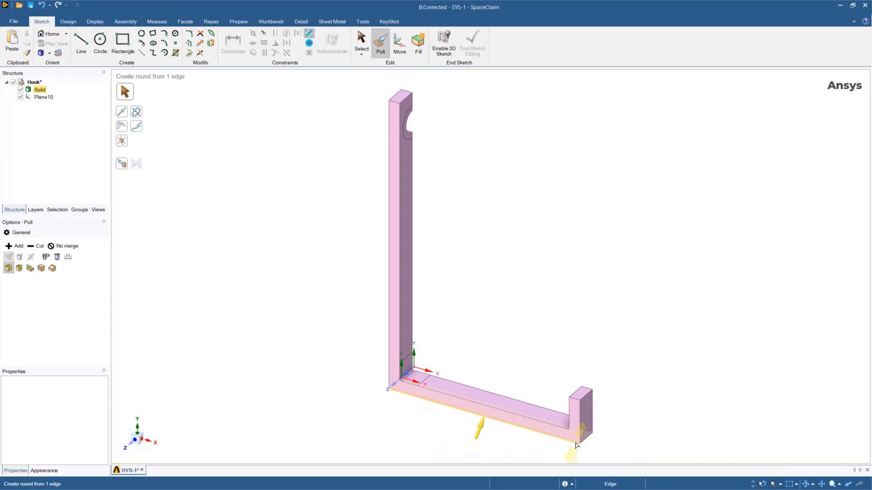
- Round the inner edge where the arm meets the upturned hook tip with a 0.5 mm radius
mouse_move(576, 446)
middle_mouse_down()
mouse_move(622, 413)
mouse_move(629, 436)
mouse_move(619, 445)
mouse_move(632, 457)
mouse_move(621, 458)
middle_mouse_up()
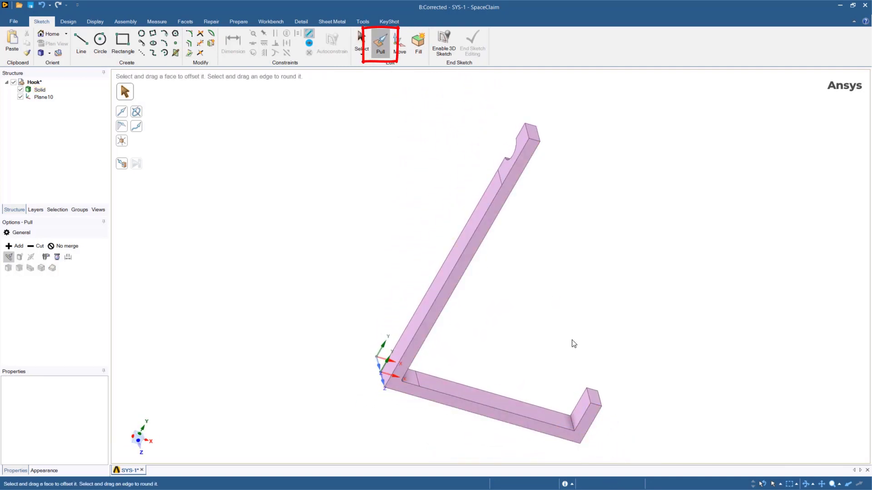
left_click(572, 423)
left_click_drag(573, 426, 545, 403)
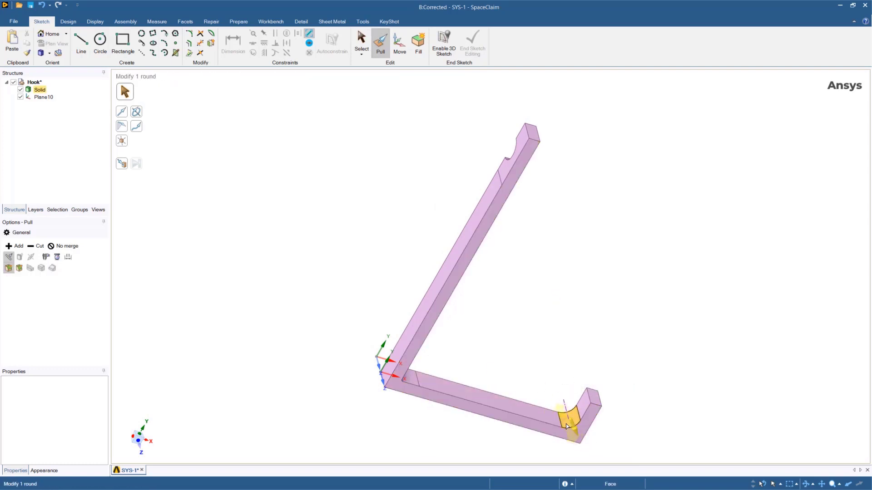
left_click(567, 425)
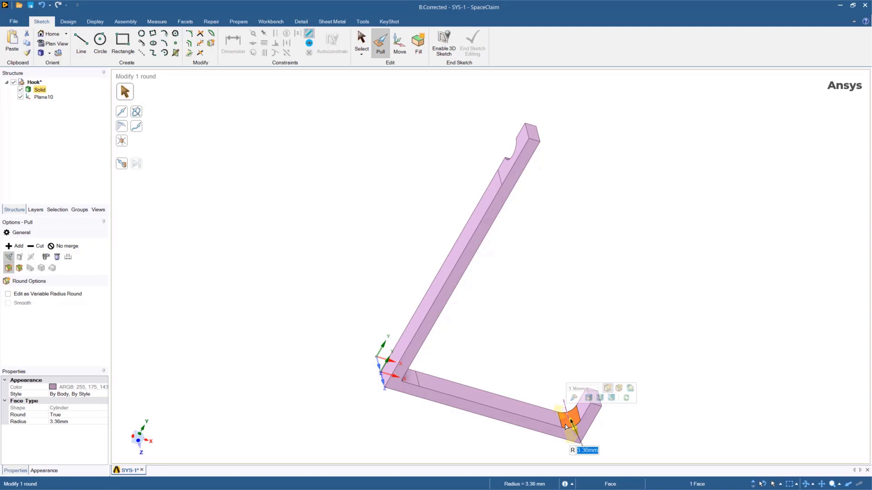
type("0.5")
key("Return")
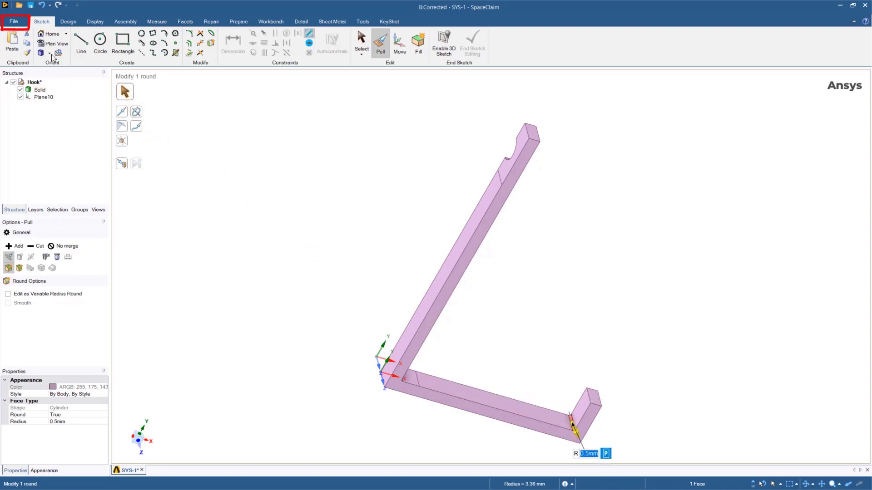
- Exit SpaceClaim and open the Corrected system's model in Mechanical, re-reading the upstream data
left_click(15, 30)
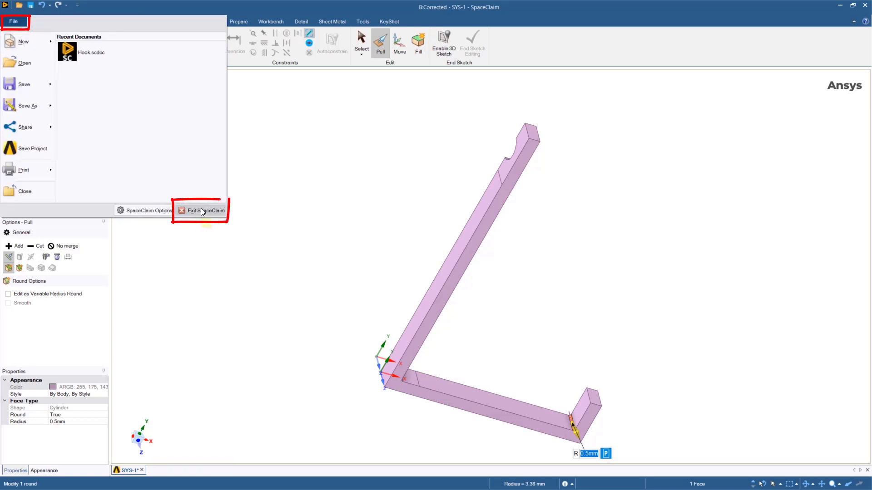
left_click(202, 207)
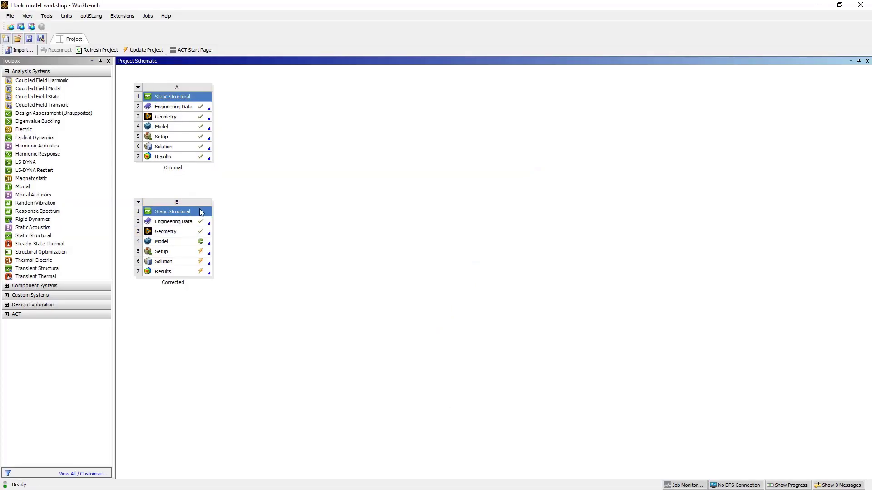
double_click(184, 245)
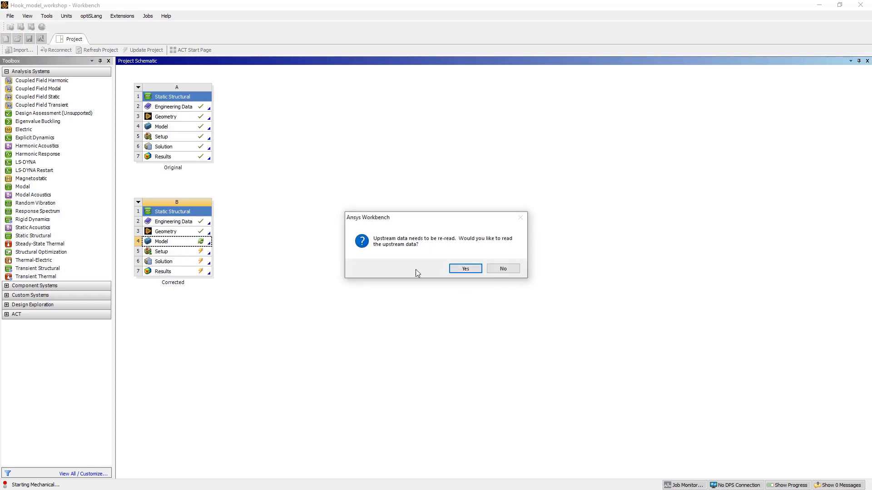
left_click(459, 270)
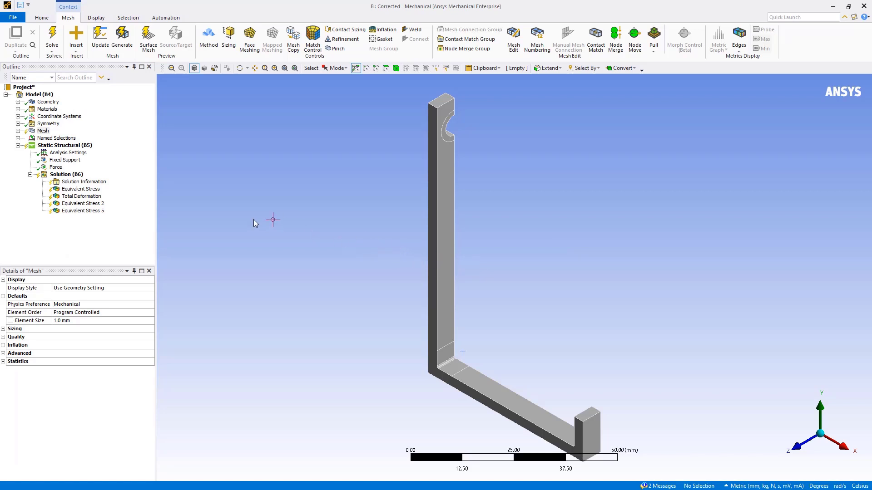
- Rescope the Face Sizing to five faces: the mounting-hole faces, the rounded inner corner and the hook tip's top face
left_click(44, 131)
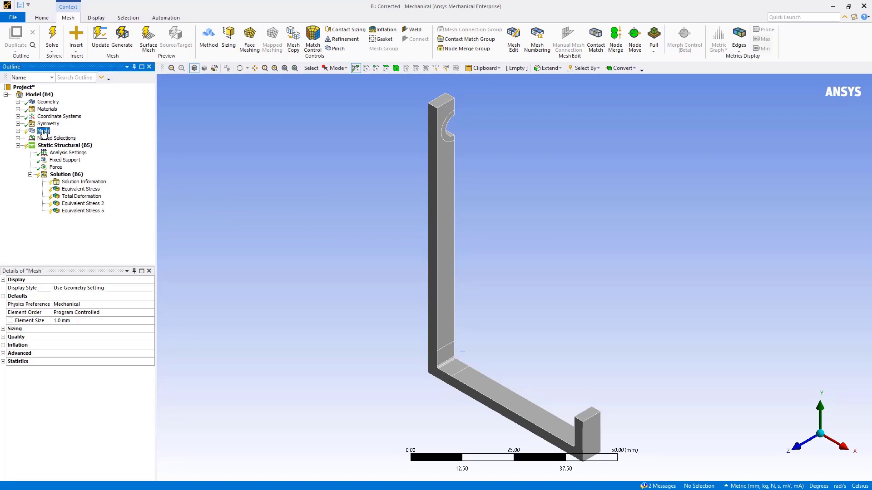
left_click(17, 131)
left_click(60, 138)
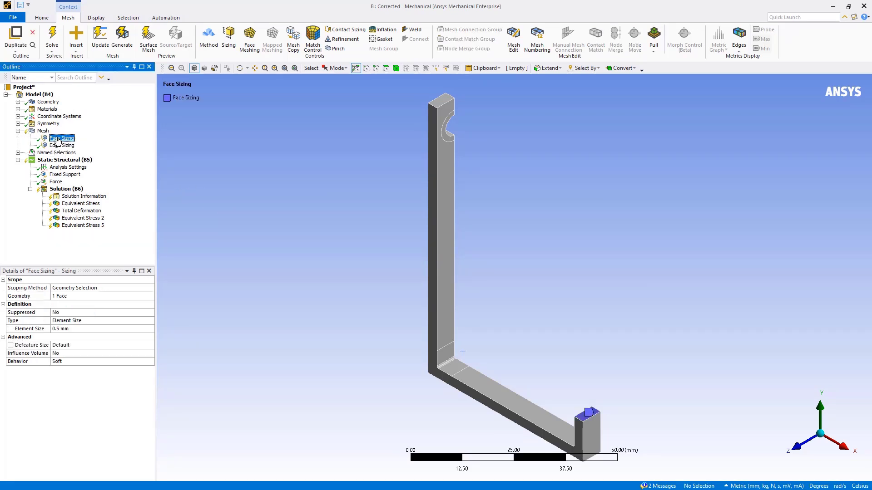
left_click(122, 296)
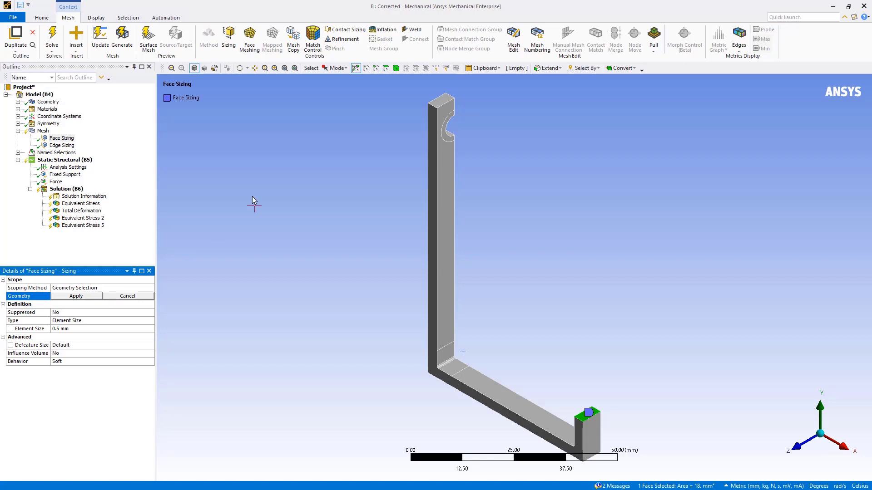
left_click(383, 70)
left_click(383, 71)
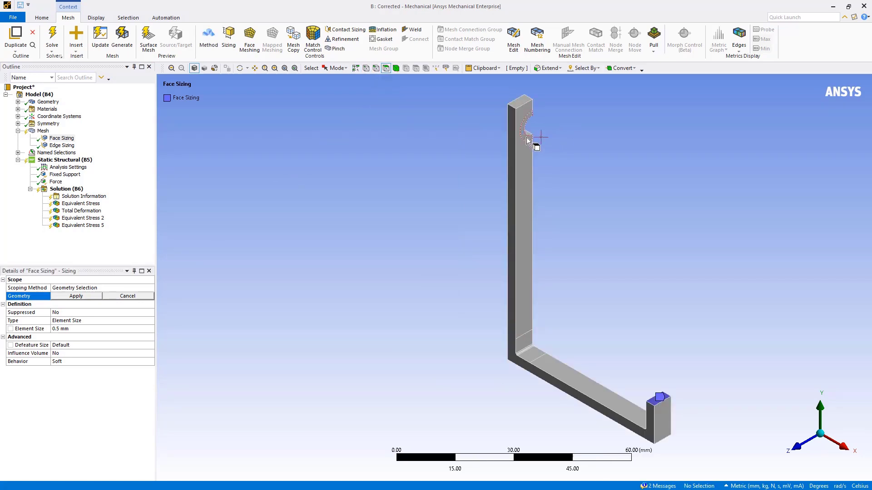
left_click(528, 134)
middle_click_drag(596, 203, 345, 230)
left_click(626, 137, "ctrl")
left_click(631, 137, "ctrl")
middle_click_drag(745, 386, 659, 359)
left_click(658, 358, "ctrl")
left_click(524, 405, "ctrl")
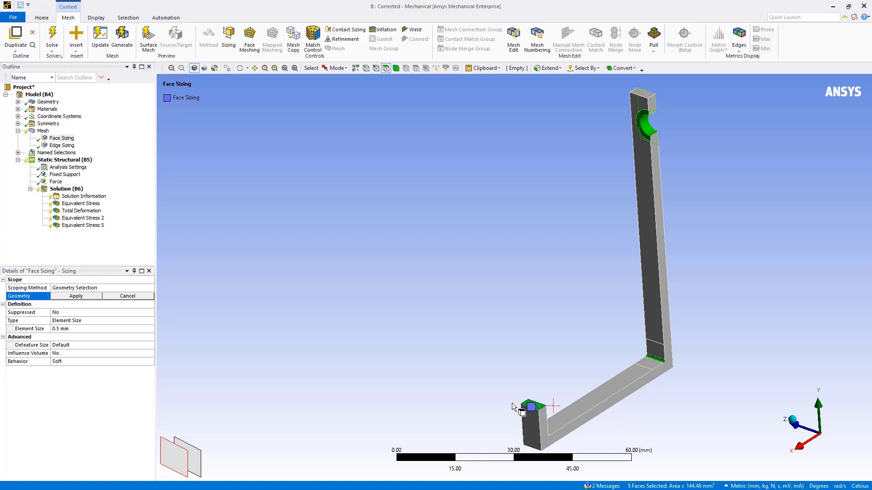
left_click(80, 296)
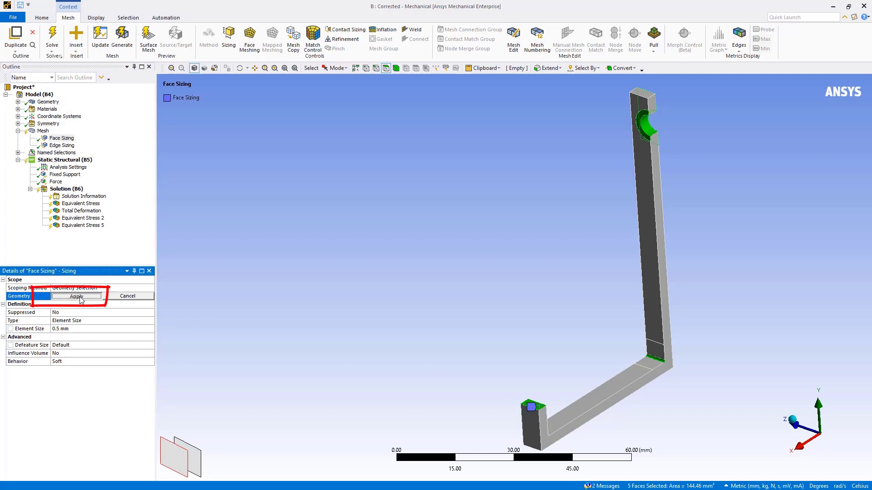
left_click(80, 296)
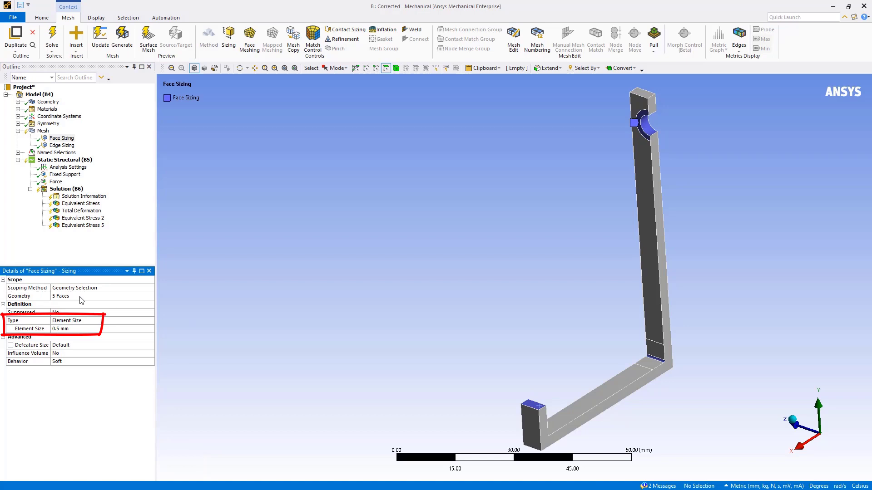
- Generate the mesh for the corrected hook
left_click(48, 131)
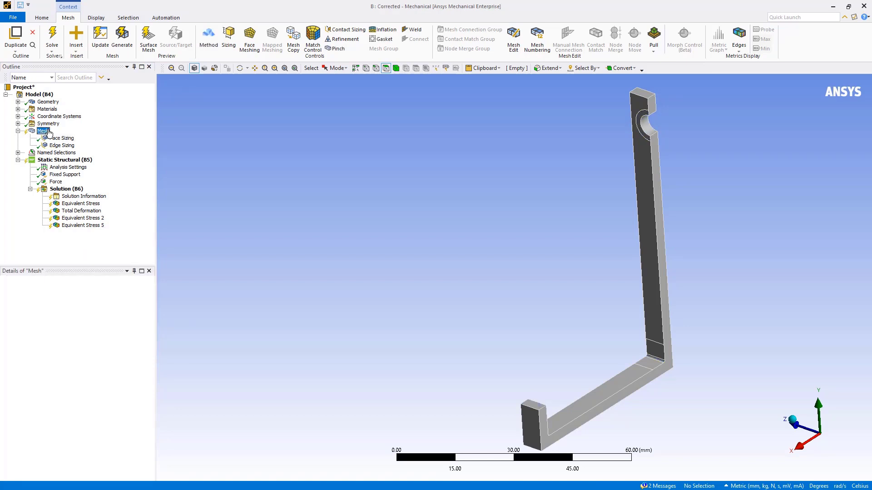
right_click(48, 132)
left_click(109, 159)
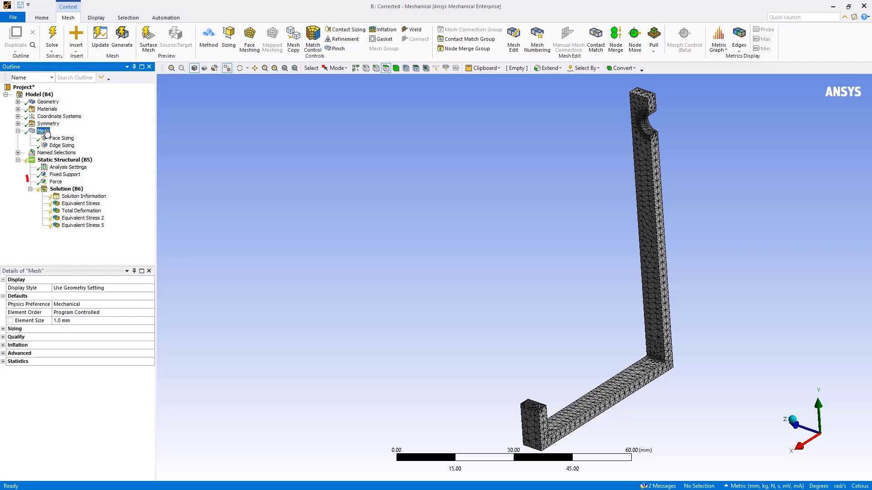
- Rescope the force from the vertex to the top face of the upturned hook tip
left_click(57, 182)
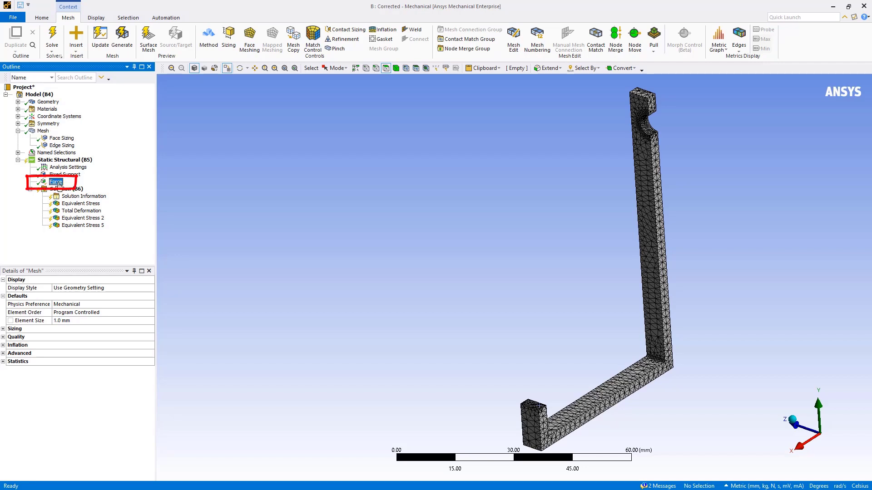
left_click(56, 182)
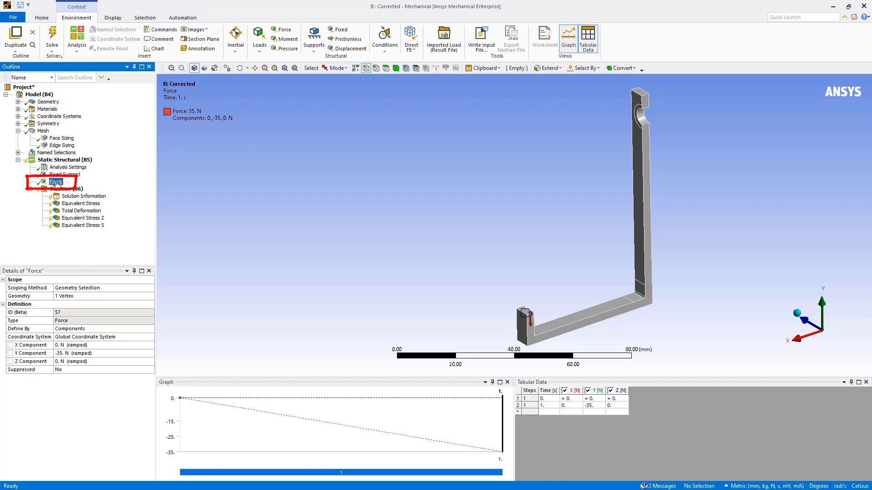
left_click(93, 295)
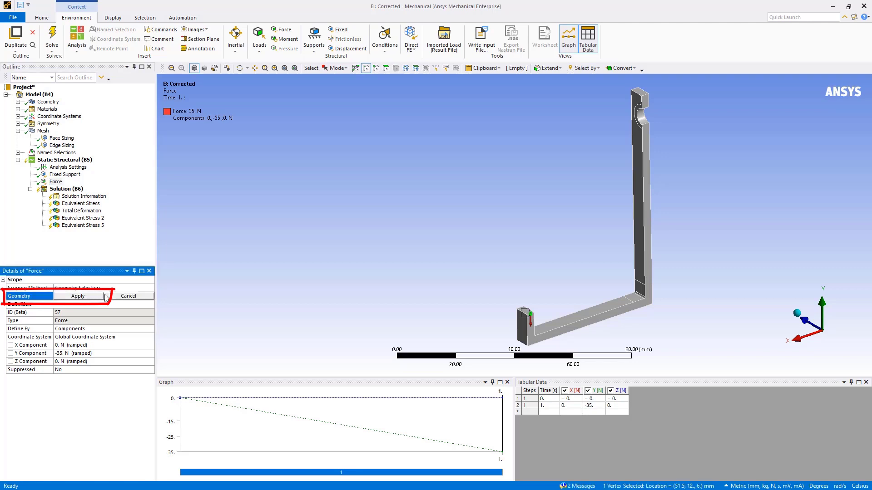
left_click(390, 69)
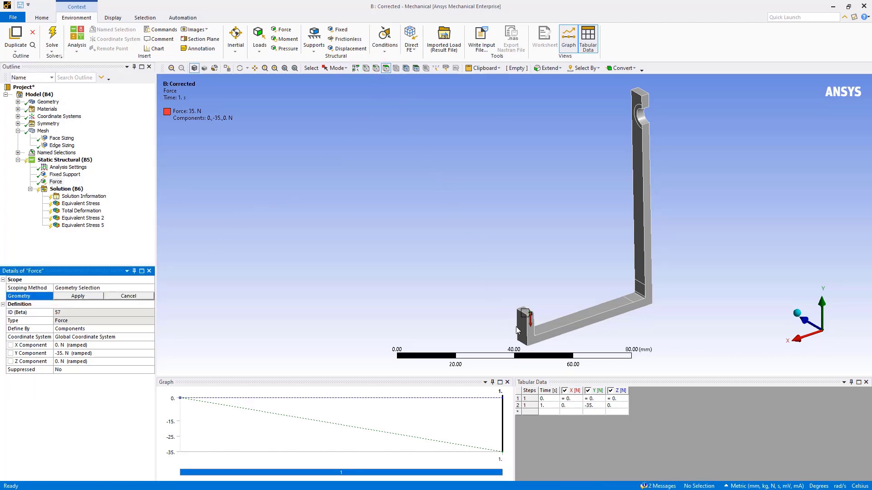
right_click_drag(496, 290, 547, 335)
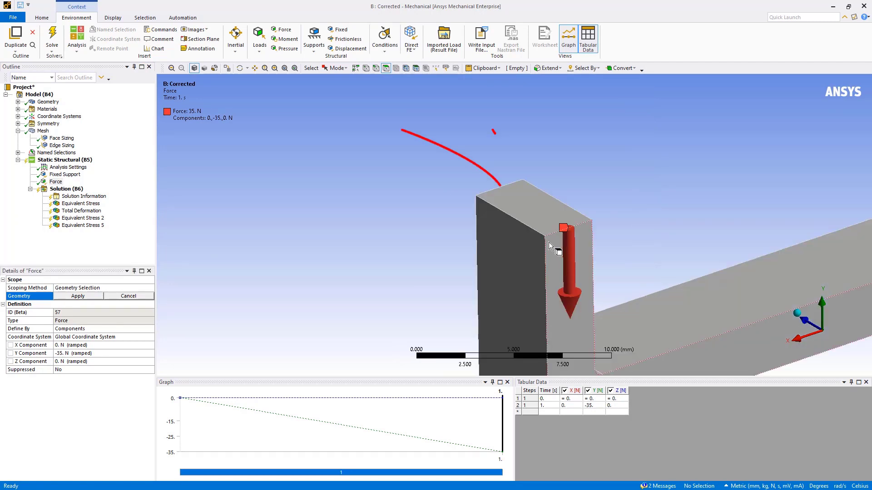
left_click(533, 207)
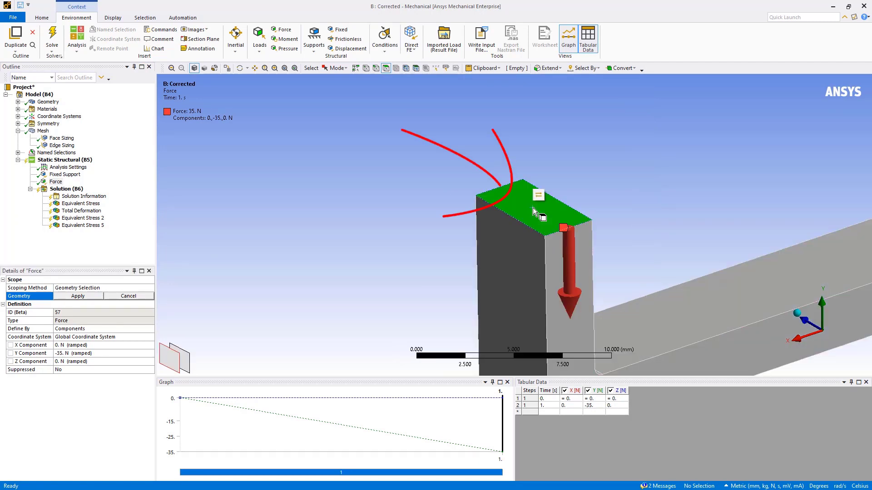
left_click(78, 296)
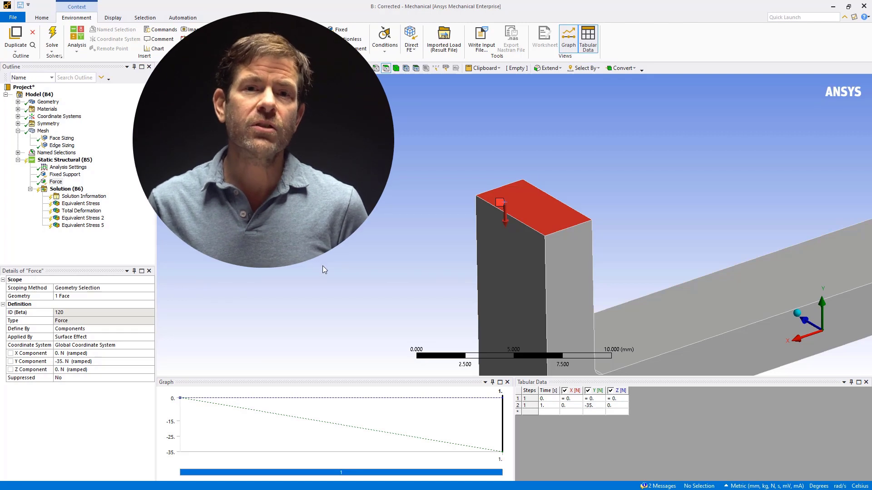
- Delete the fixed support from the corrected hook's static structural analysis
key("F7")
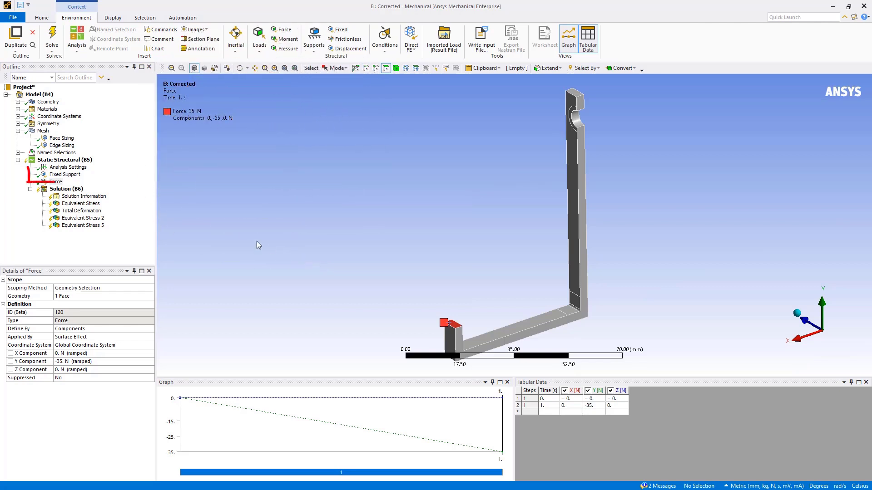
left_click(77, 175)
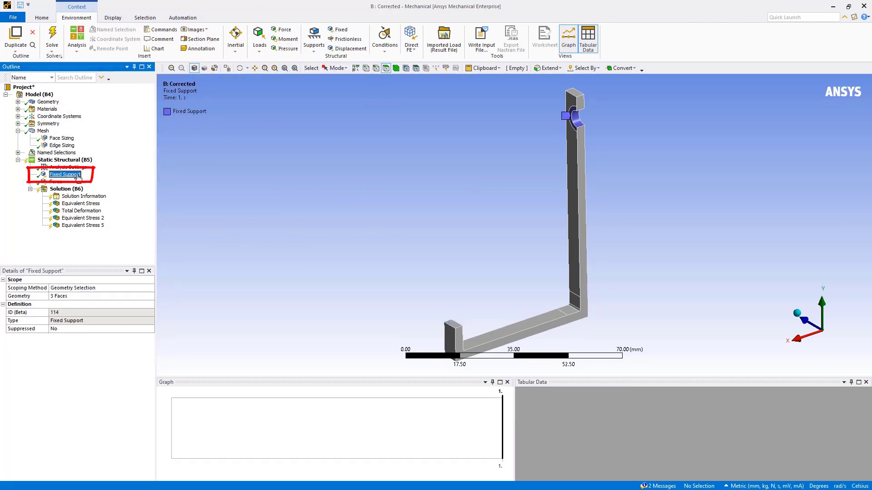
right_click(78, 176)
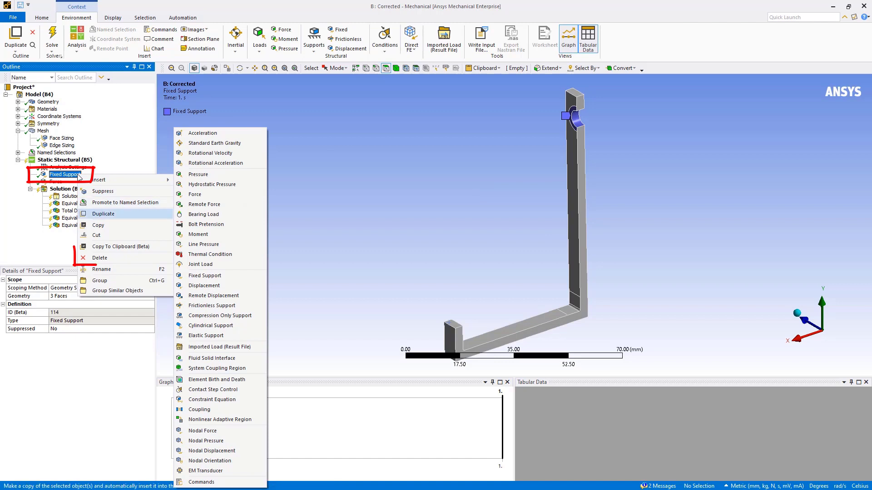
left_click(100, 258)
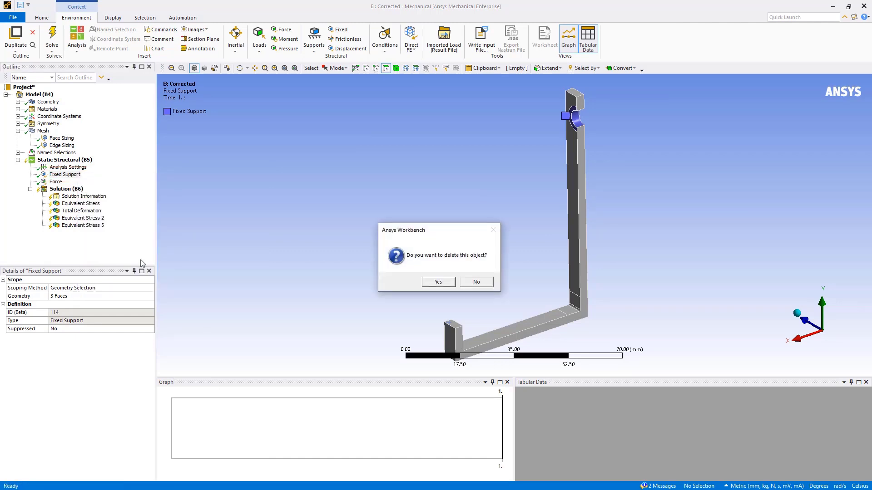
left_click(439, 282)
- Add a cylindrical support to the cylindrical face of the mounting hole
left_click(75, 160)
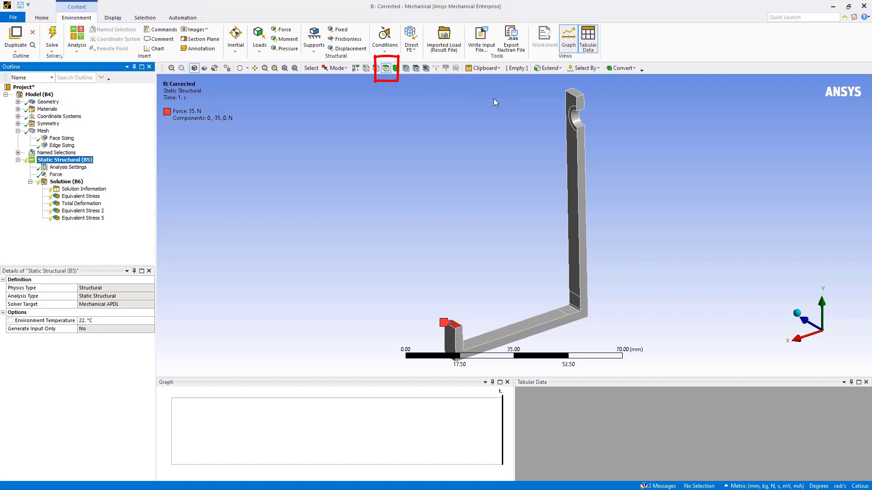
left_click(576, 117)
right_click(403, 116)
mouse_move(418, 121)
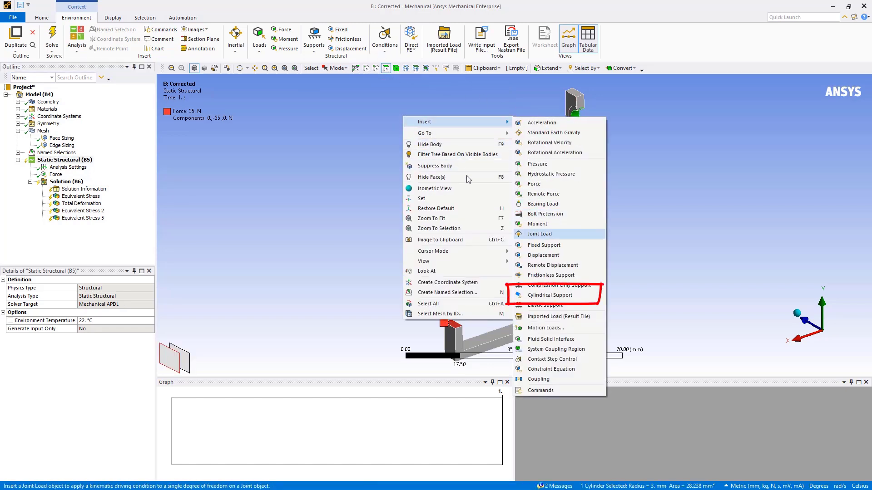
left_click(550, 295)
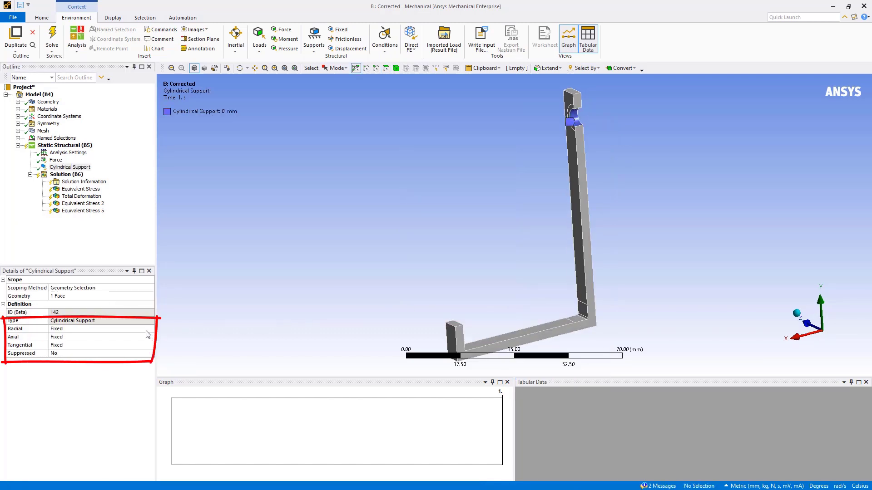
- Set the cylindrical support's axial and tangential directions to Free
left_click(130, 338)
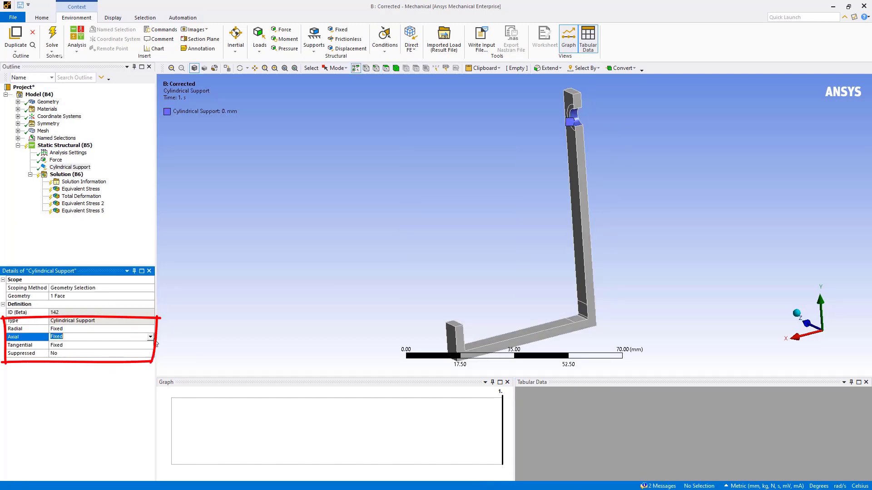
left_click(151, 337)
left_click(130, 350)
left_click(151, 345)
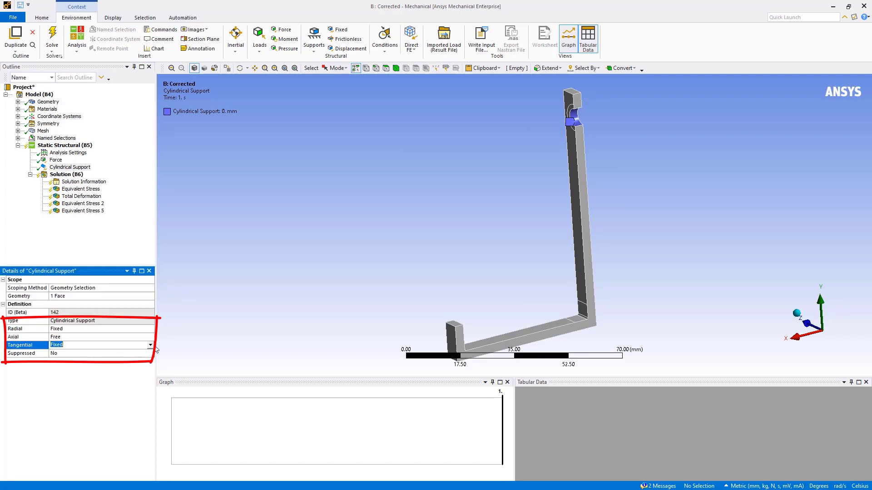
left_click(150, 345)
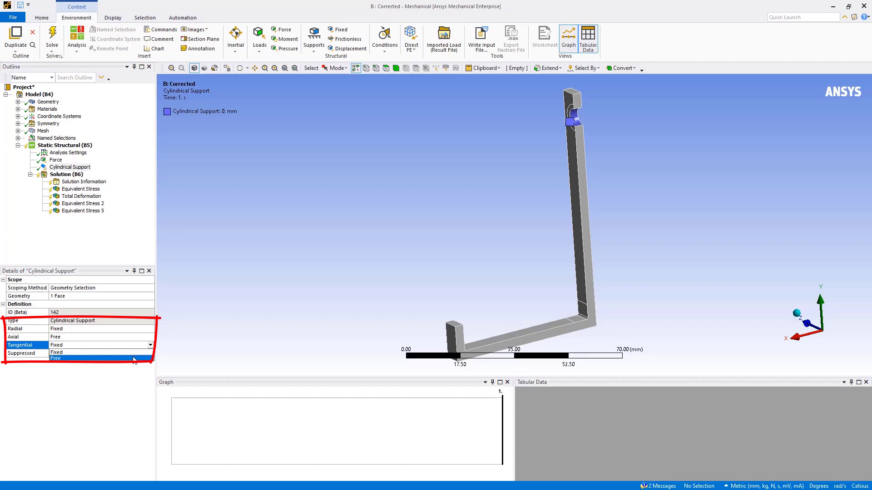
left_click(134, 359)
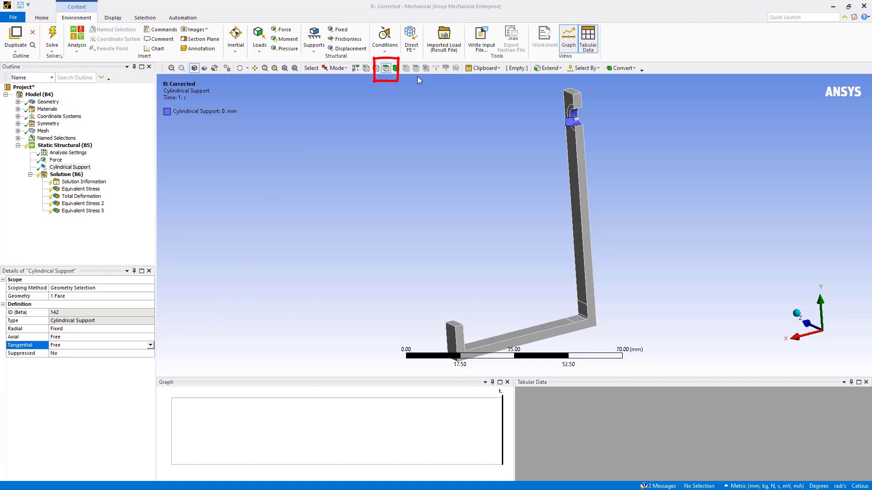
- Add an elastic support to the recessed face around the mounting hole and the upper back face, with foundation stiffness 10000 N/mm³
left_click(572, 111)
middle_click_drag(597, 174, 437, 180)
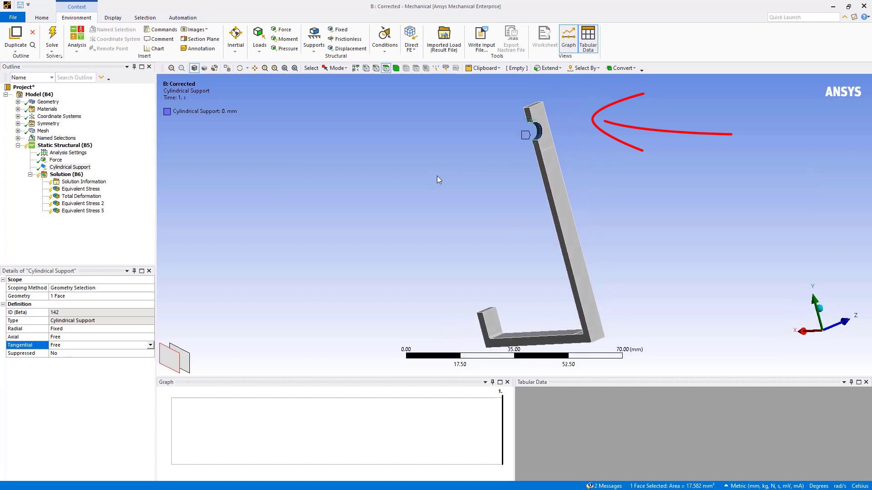
left_click(546, 138)
right_click(394, 158)
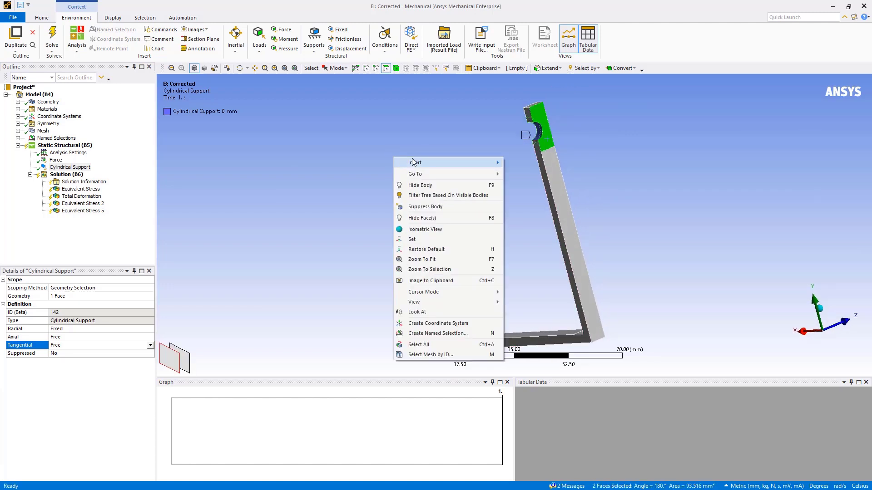
mouse_move(413, 162)
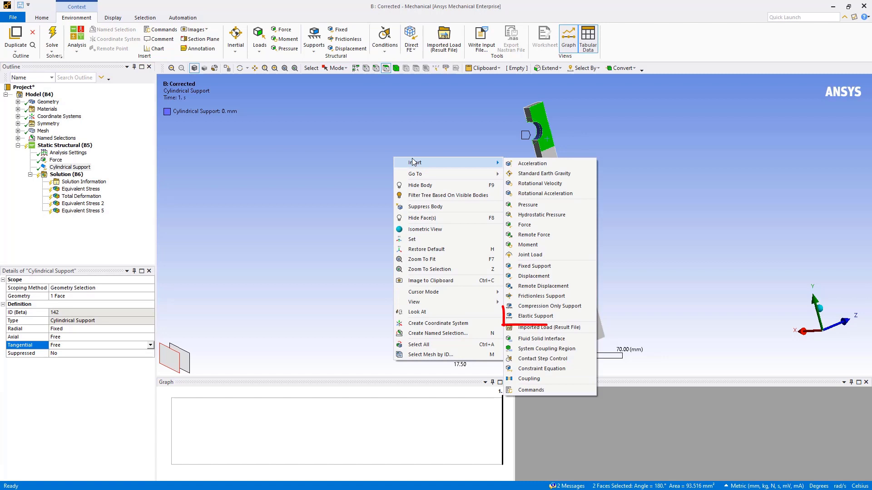
left_click(535, 316)
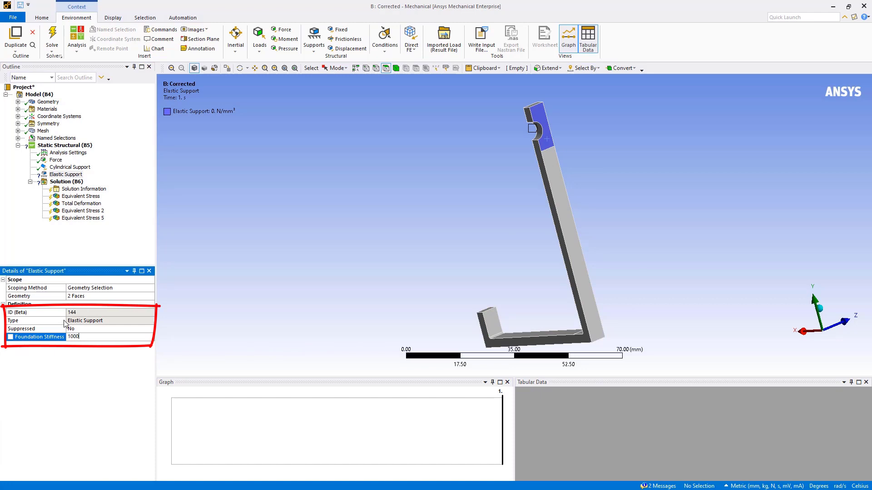
key("Return")
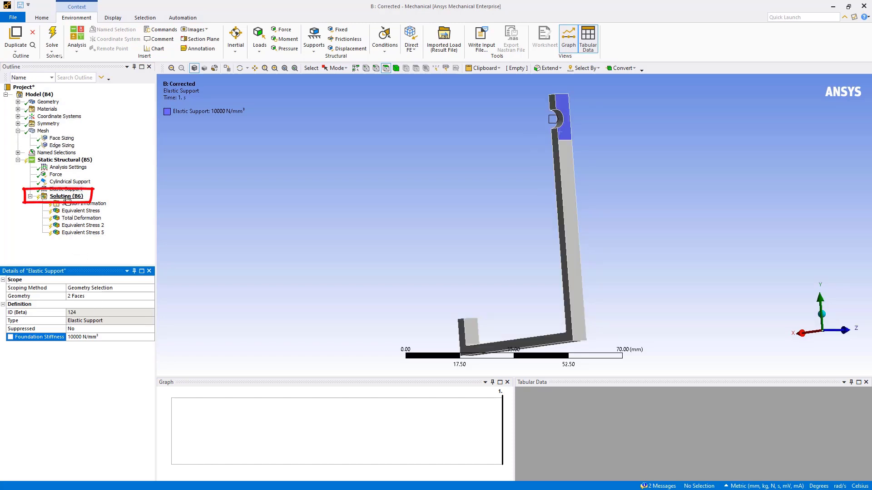
- Solve the corrected hook's static structural analysis
right_click(67, 198)
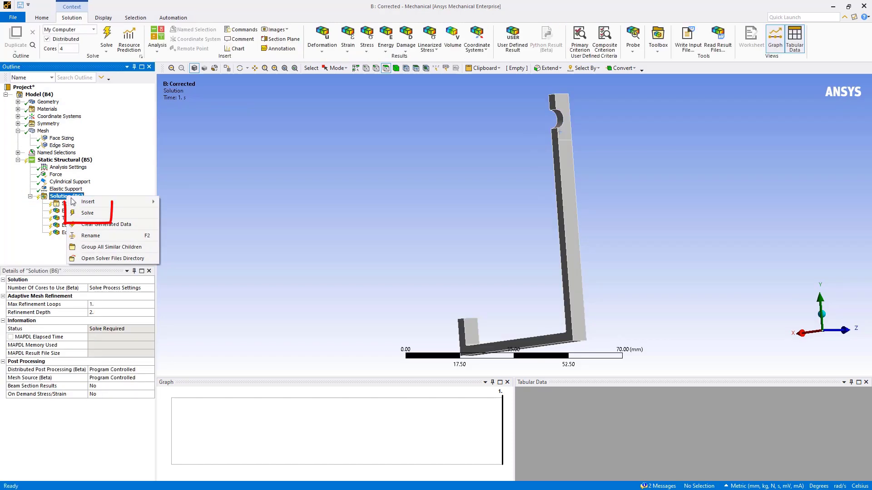
left_click(87, 213)
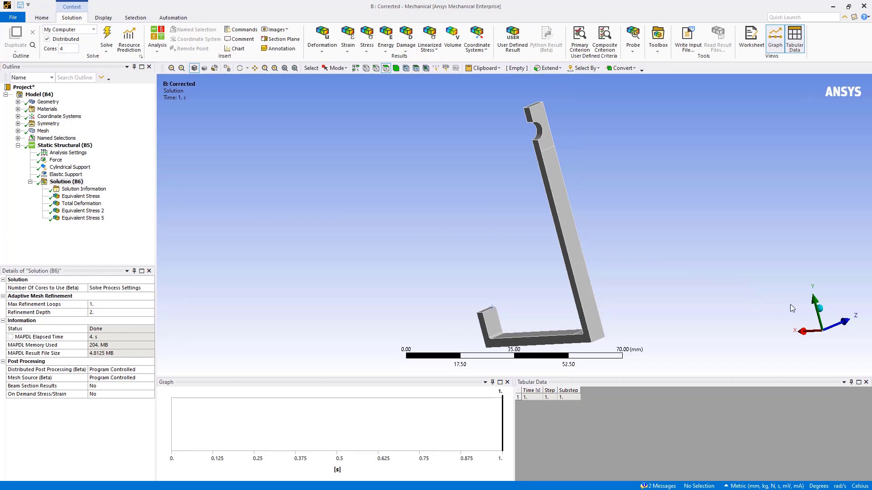
left_click(818, 309)
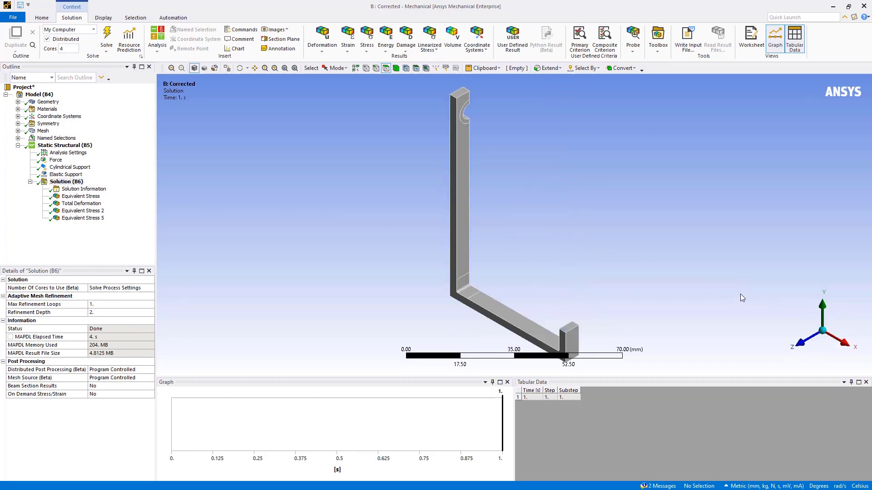
- Review the overall equivalent stress, total deformation, and the local stress results on the hook tip's top face and the mounting support faces
left_click(91, 199)
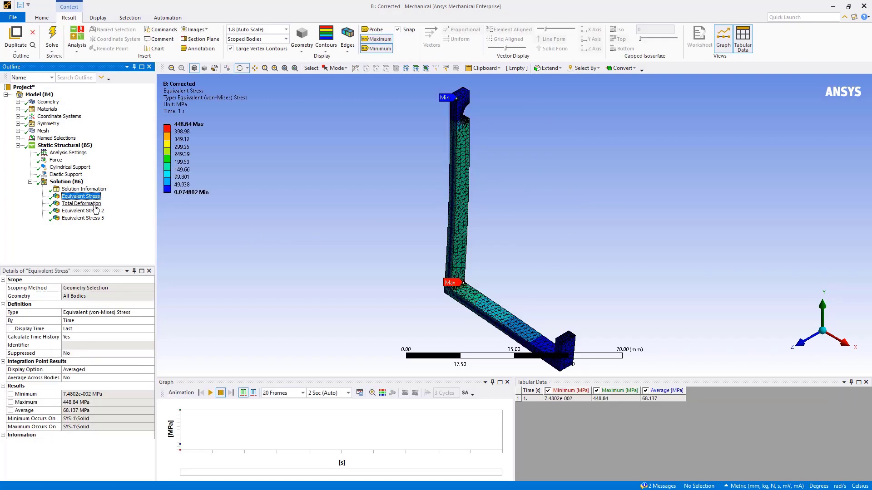
left_click(91, 203)
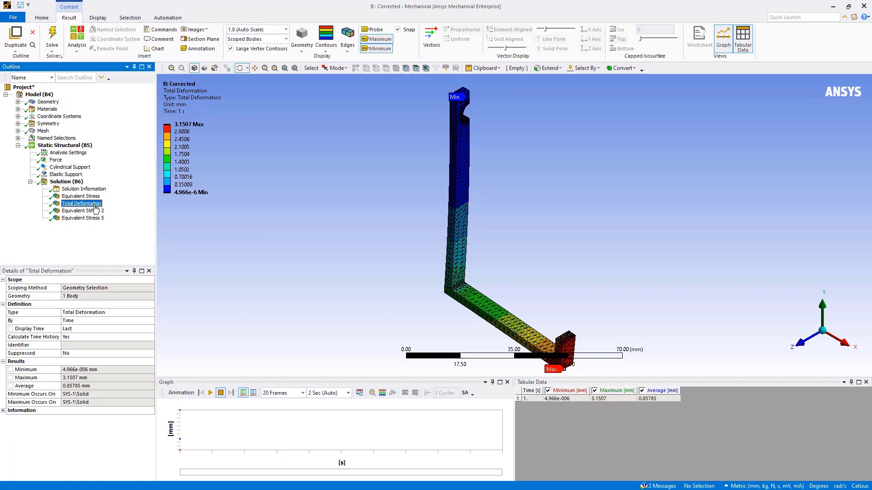
left_click(95, 211)
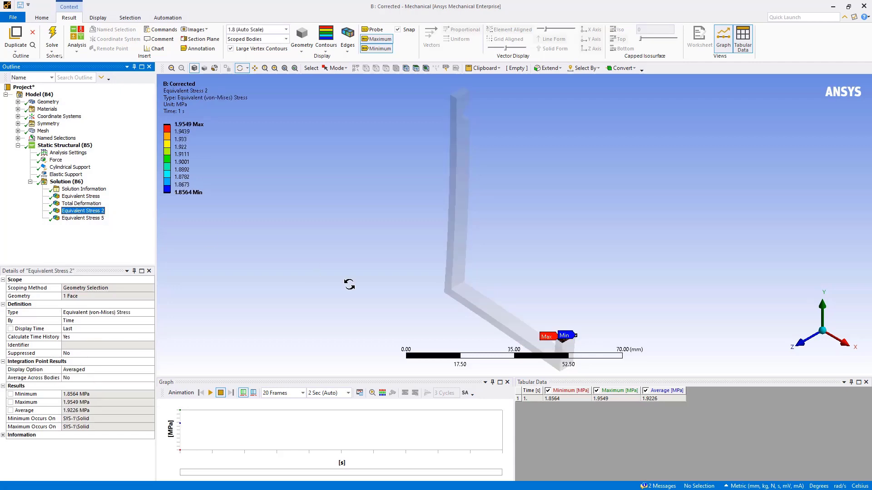
right_click_drag(522, 315, 599, 361)
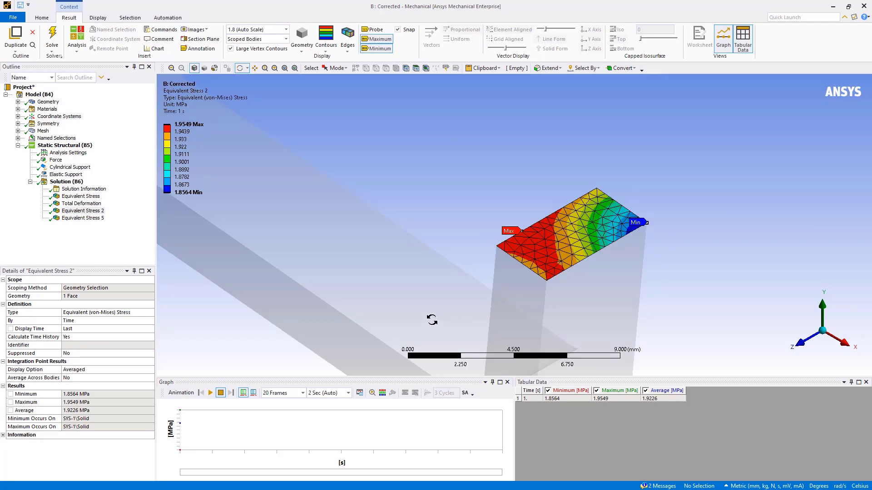
left_click(94, 220)
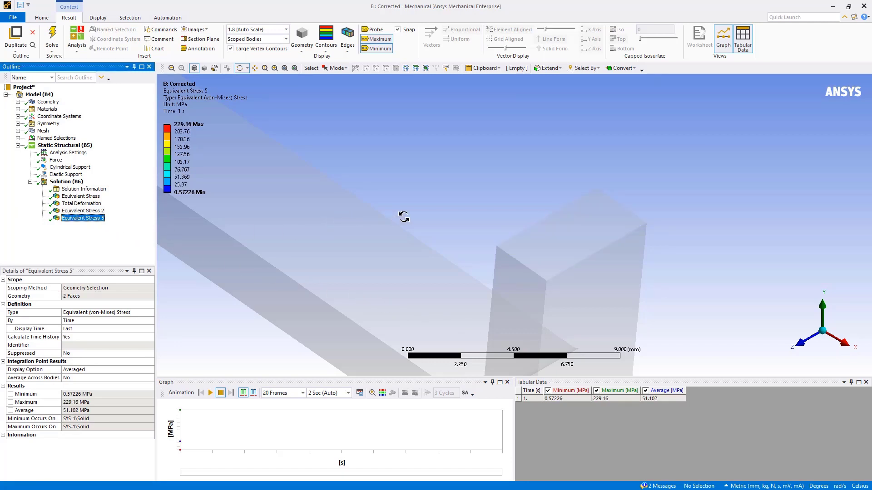
right_click_drag(440, 91, 484, 137)
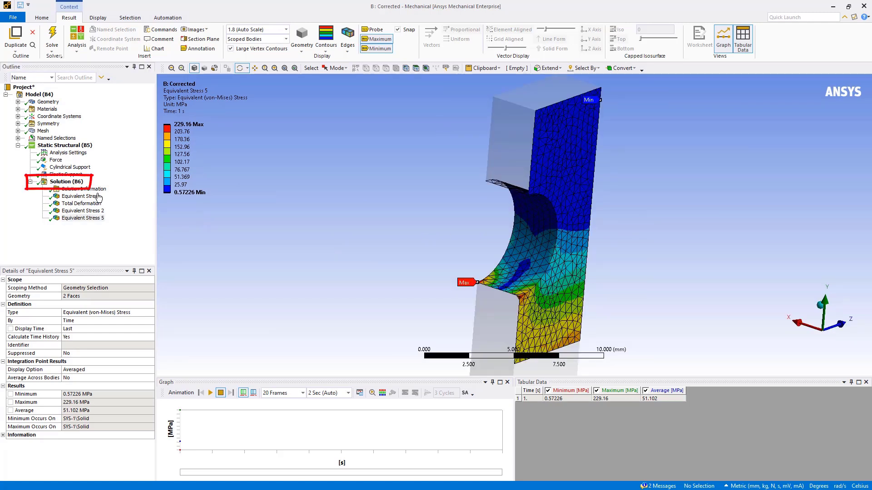
- Add an equivalent (von-Mises) stress result on the long inner face of the vertical arm and evaluate it
left_click(68, 181)
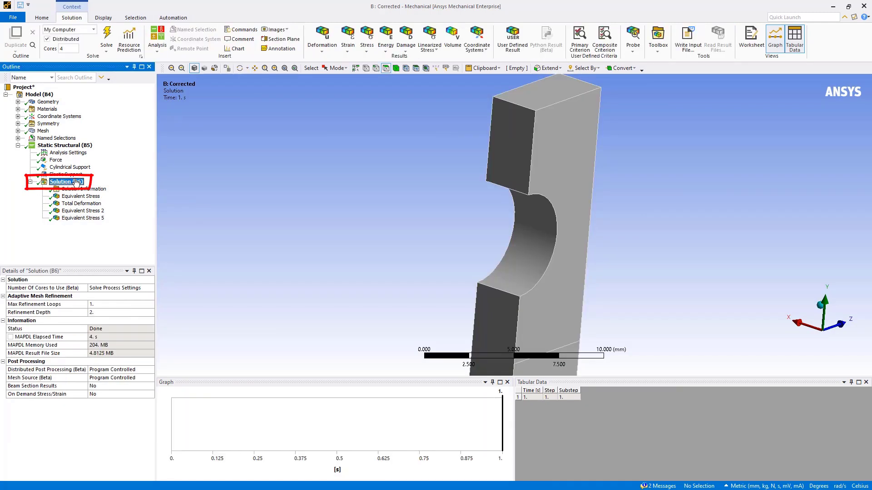
left_click(385, 71)
left_click(822, 311)
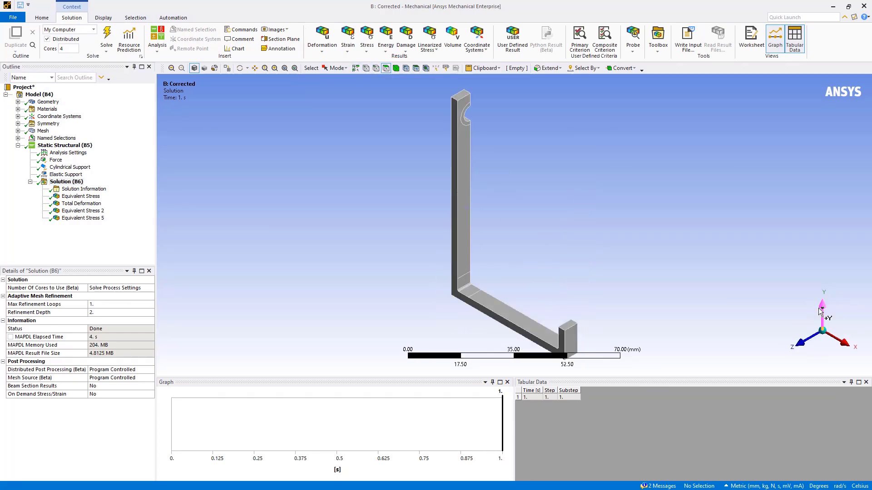
left_click(464, 217)
right_click(331, 159)
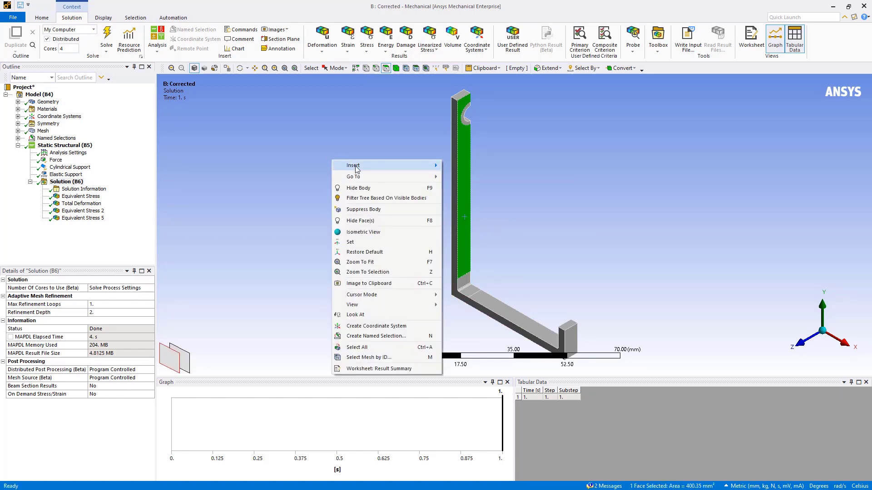
mouse_move(357, 169)
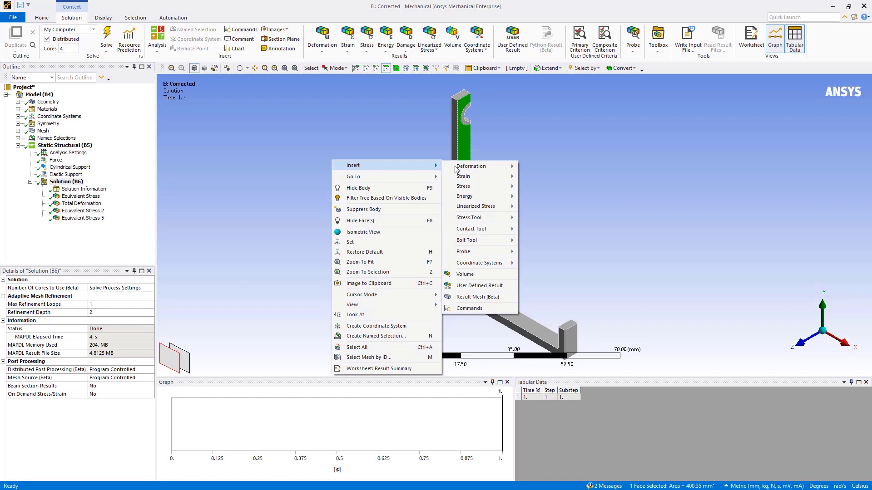
mouse_move(517, 189)
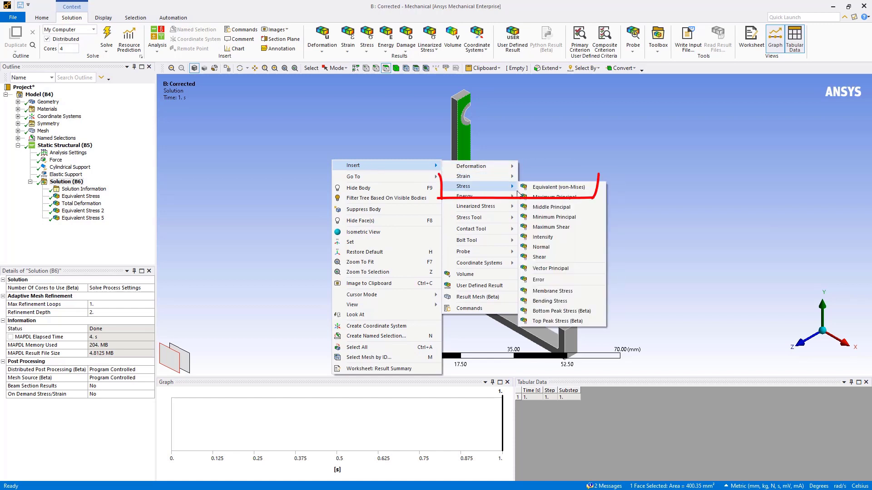
left_click(558, 187)
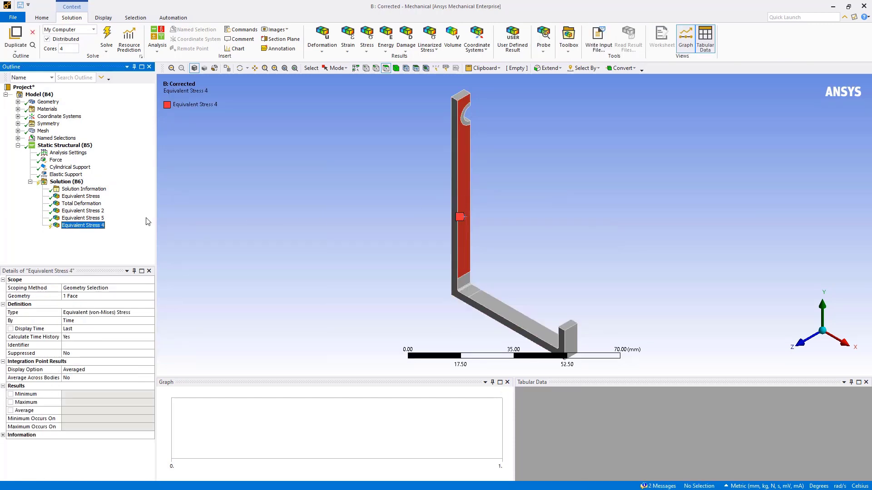
right_click(105, 227)
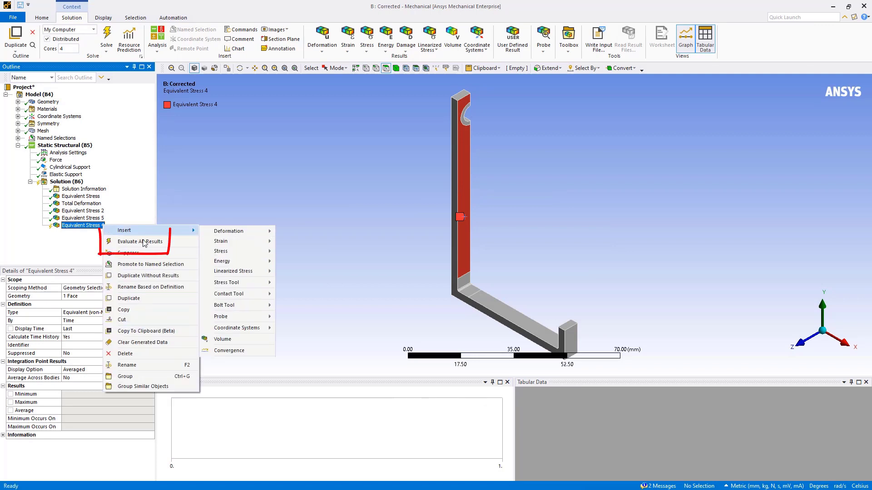
left_click(158, 242)
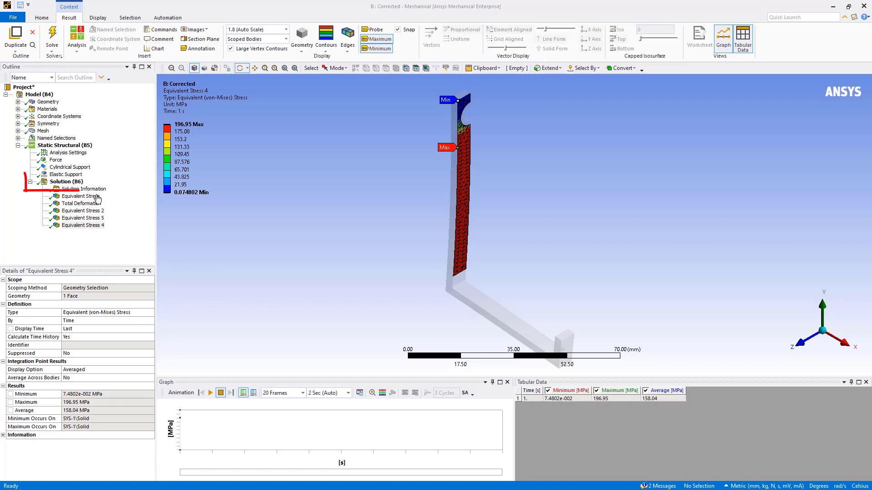
- Add an equivalent (von-Mises) stress result scoped to the rounded inner corner face and the two small faces adjoining it
left_click(76, 186)
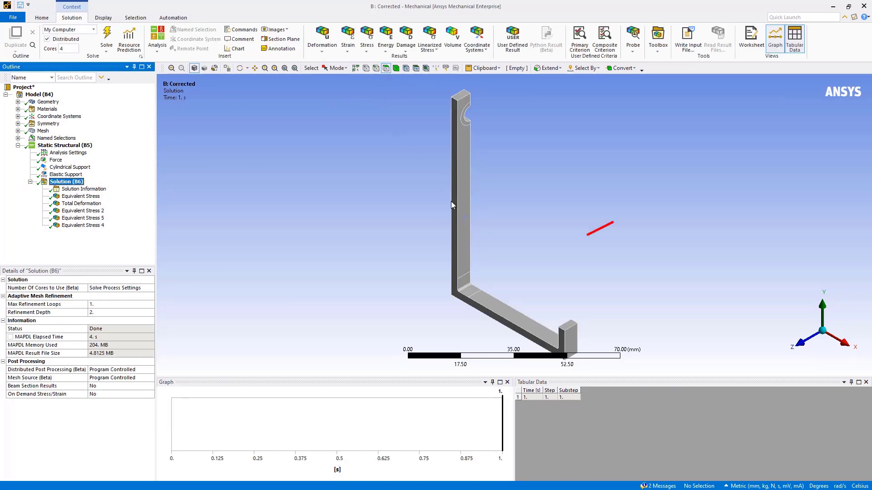
left_click(467, 281)
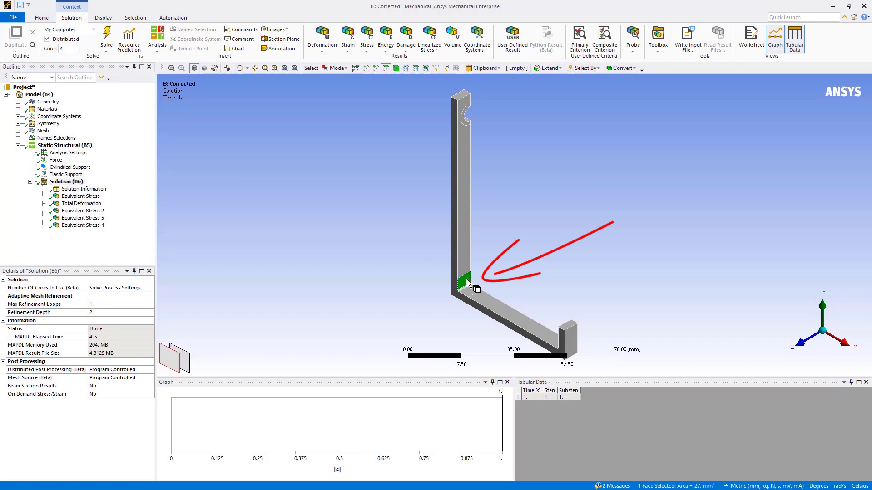
left_click(465, 290, "ctrl")
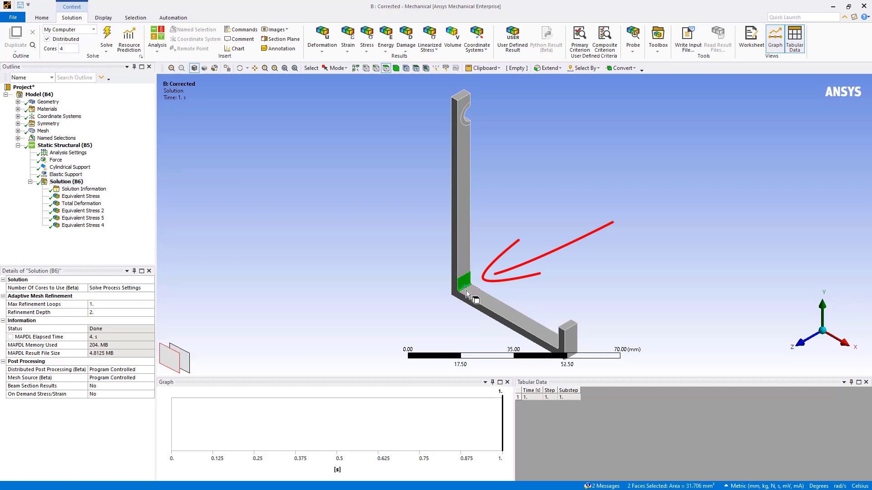
right_click(246, 197)
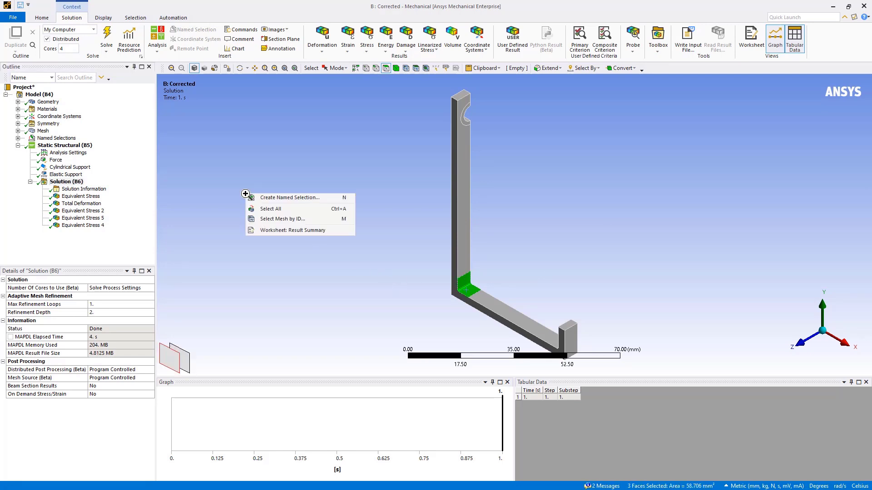
mouse_move(277, 200)
mouse_move(405, 220)
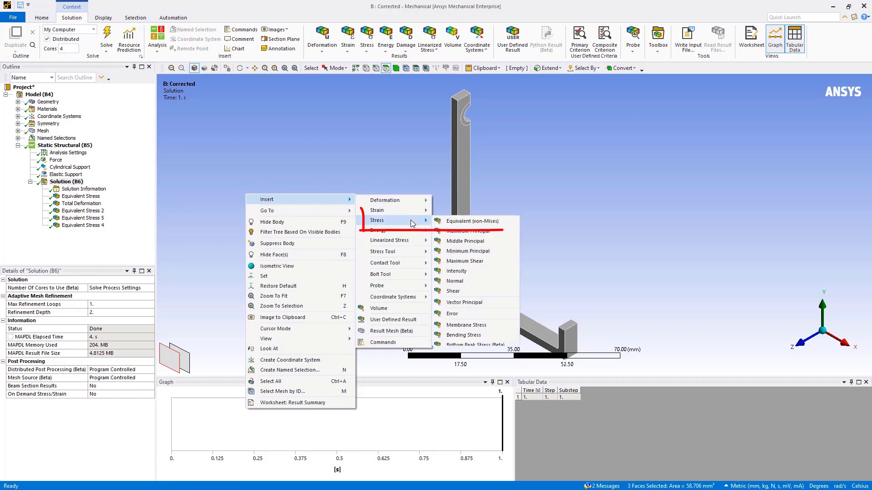
left_click(472, 220)
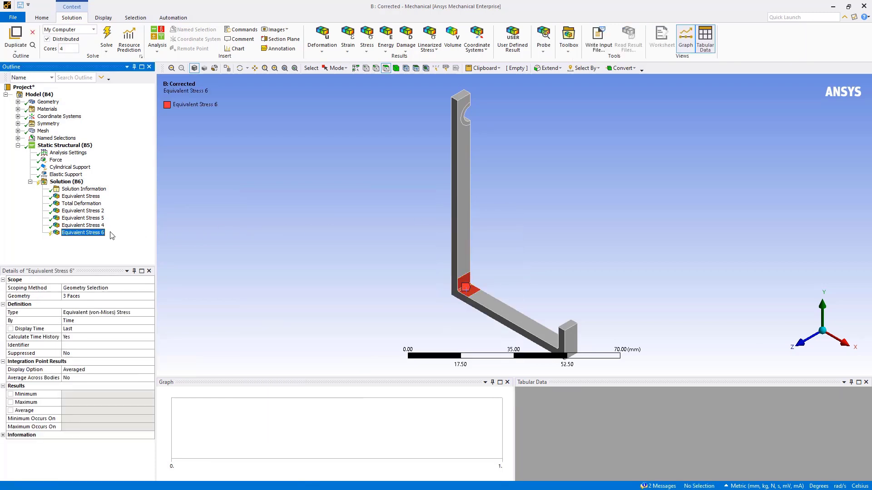
- Evaluate the new inner-corner equivalent stress result and inspect its stress distribution up close
right_click(101, 234)
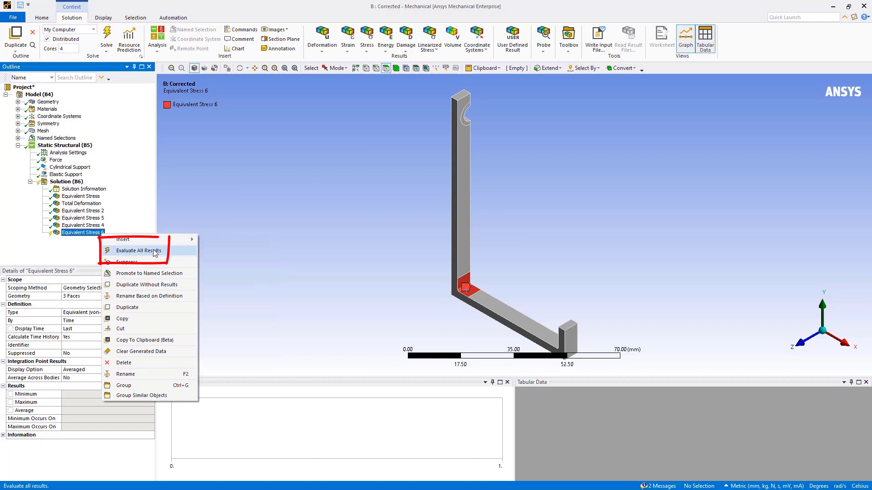
left_click(139, 250)
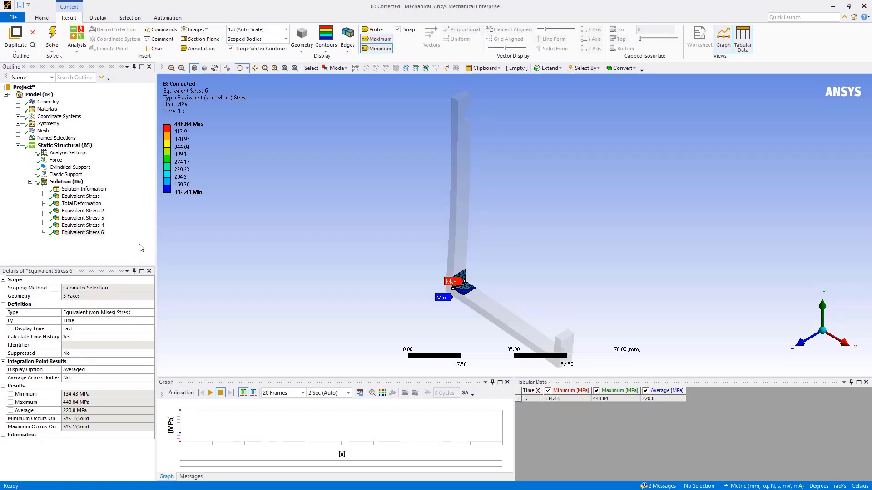
right_click_drag(417, 260, 495, 305)
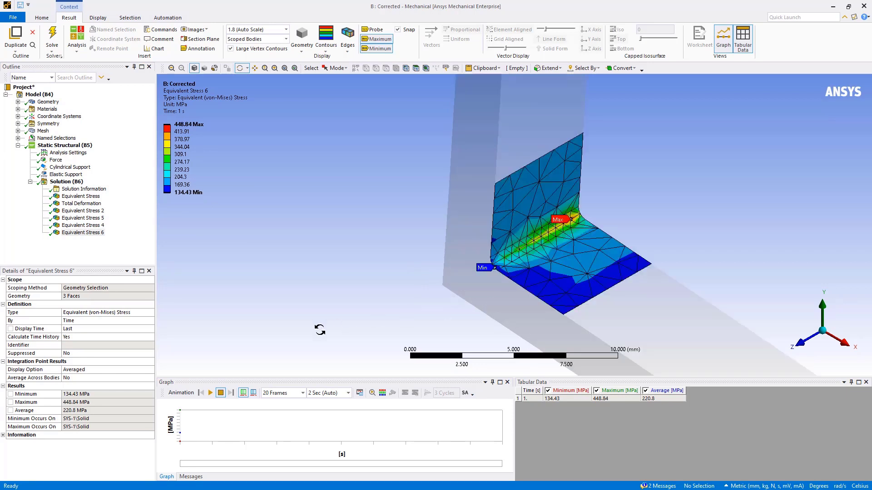